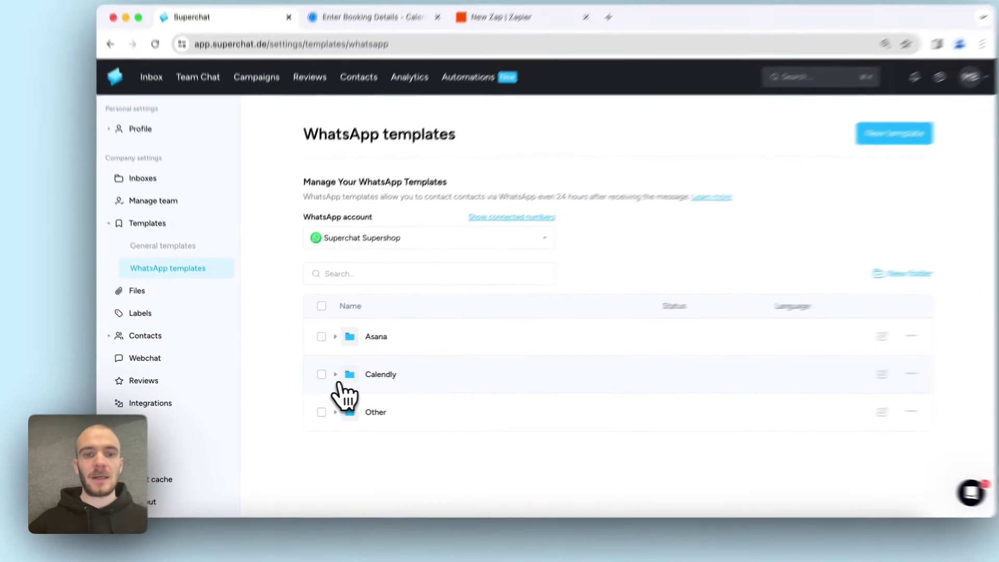
Expand the Calendly folder of WhatsApp templates and review the calConfirmAppointment template.
click(369, 367)
scroll(410, 386, down, 2)
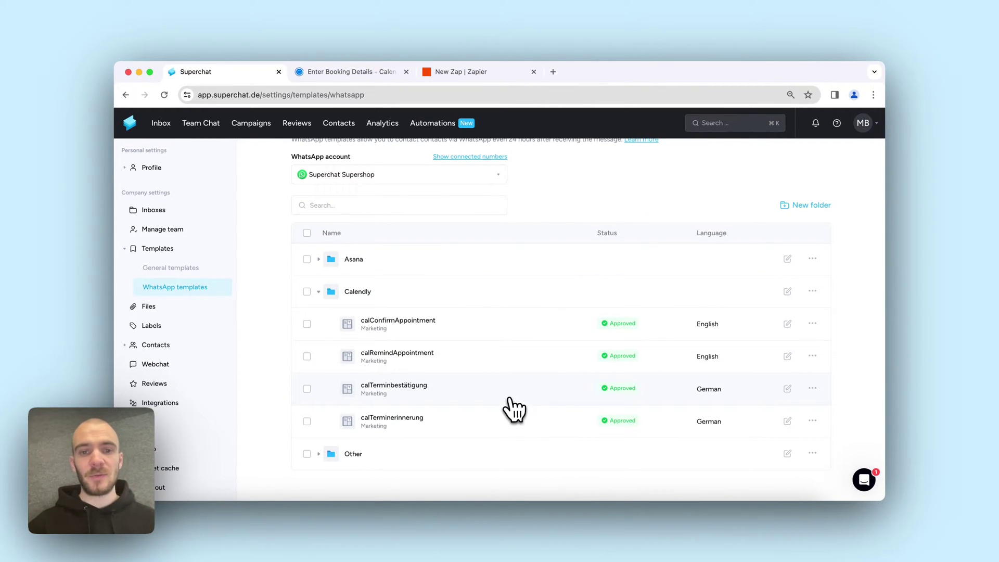
click(446, 336)
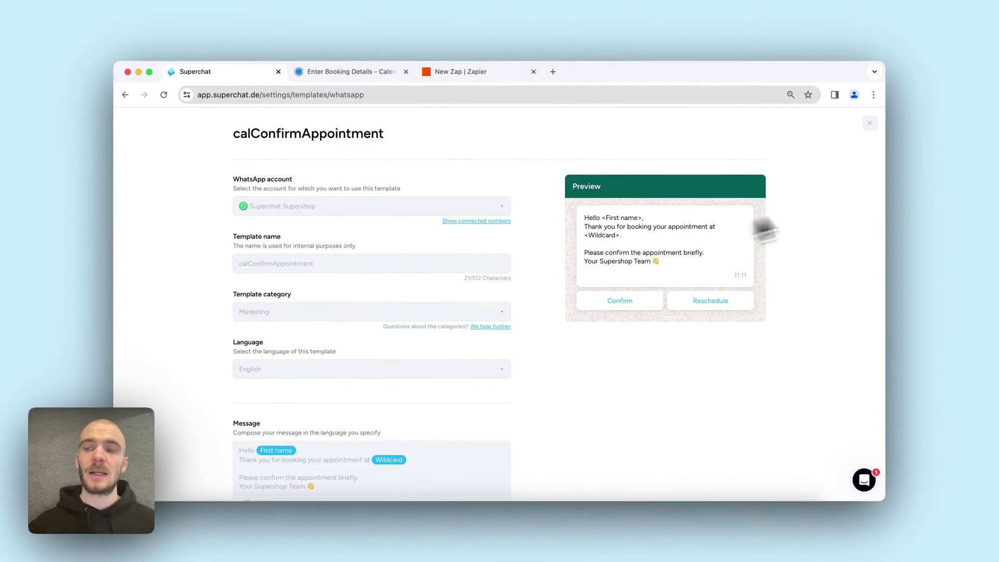
click(869, 123)
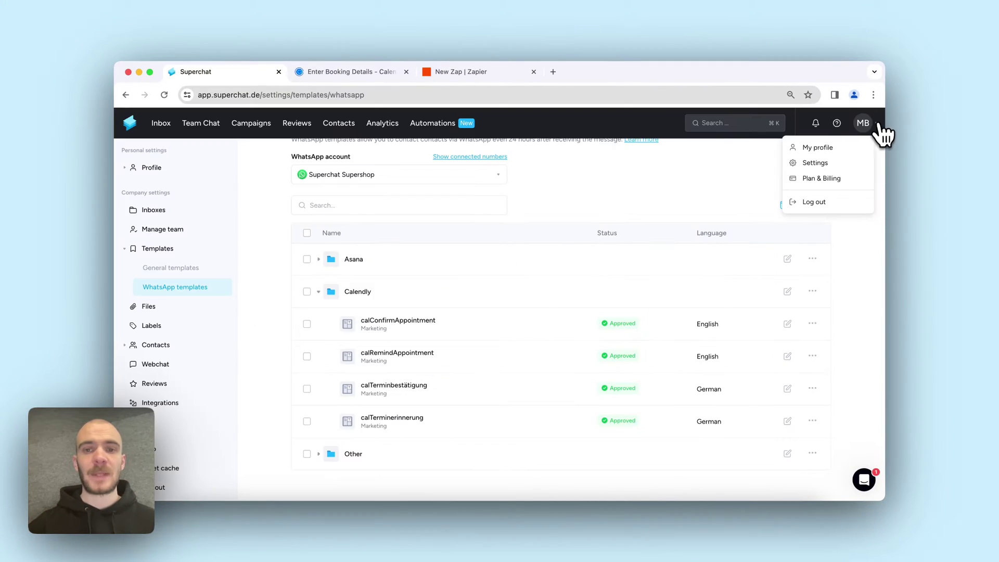
Review the calRemindAppointment template's message preview and close it.
click(438, 373)
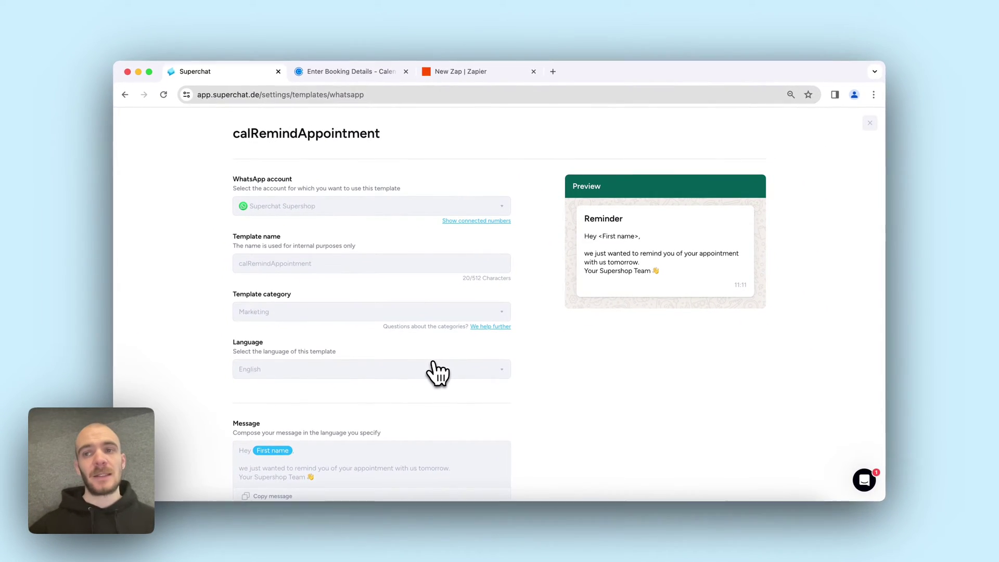
click(869, 122)
click(867, 132)
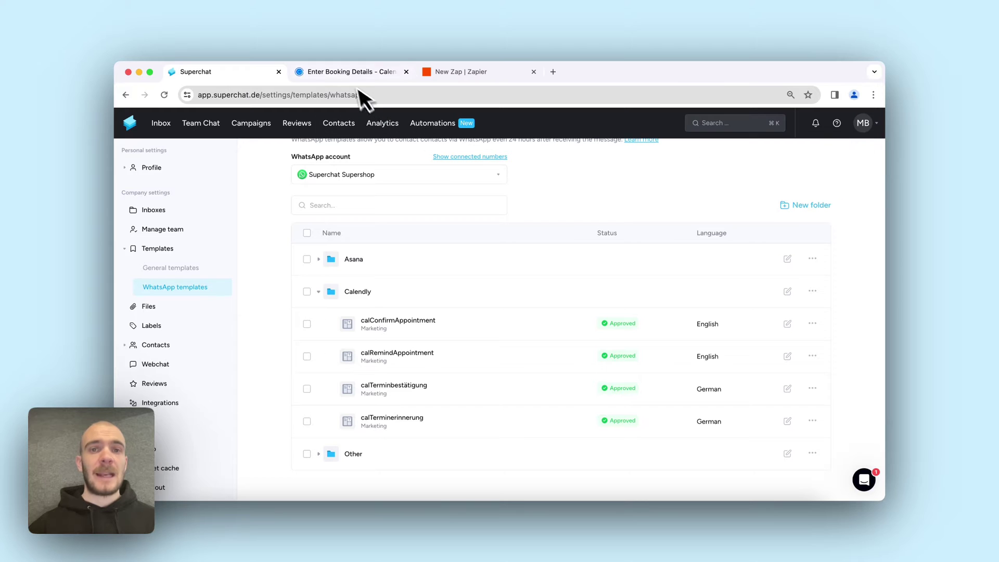
Switch to the Calendly booking page and examine the email and required WhatsApp number fields in the details form.
click(349, 78)
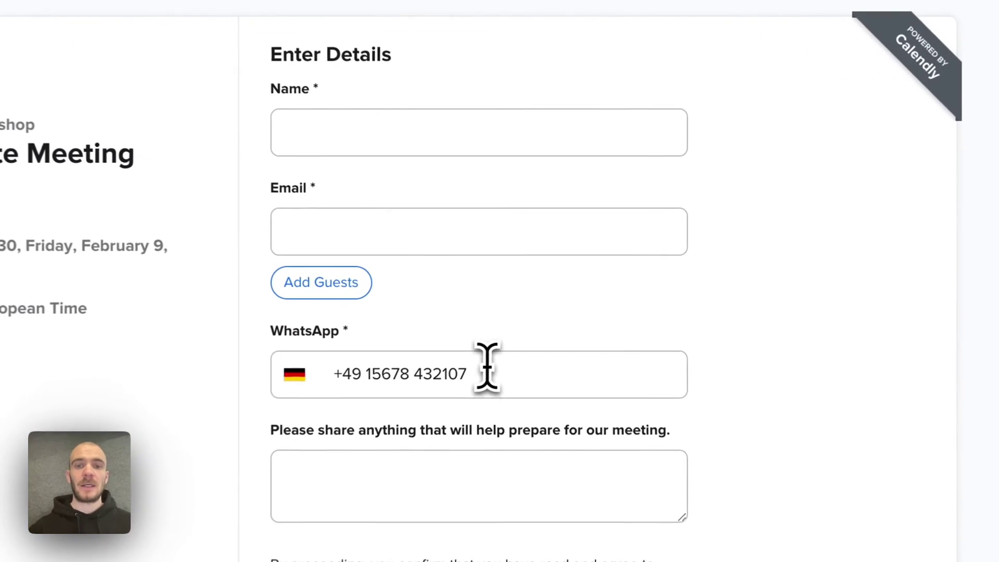
drag(541, 315, 476, 319)
drag(353, 372, 328, 364)
click(932, 178)
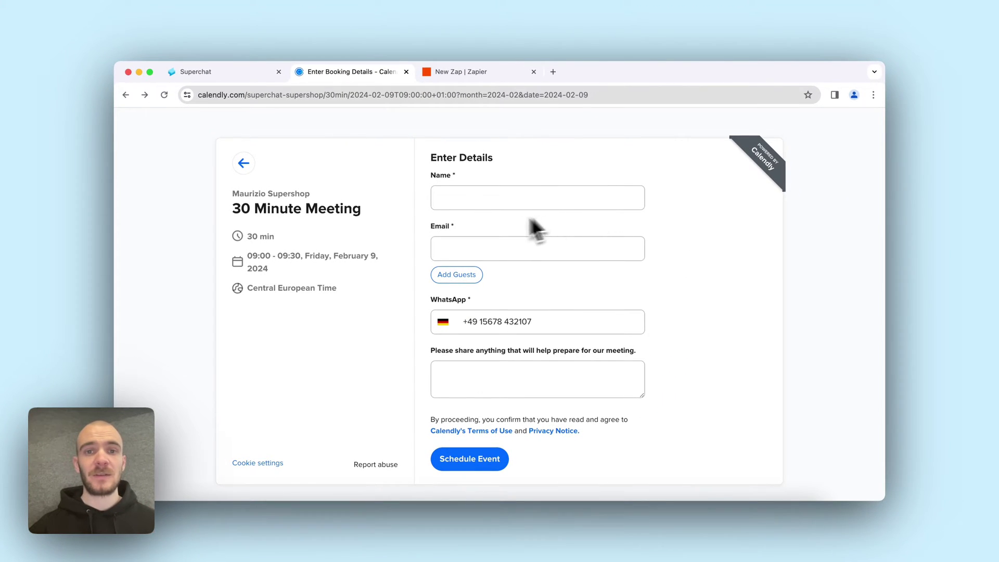
click(461, 246)
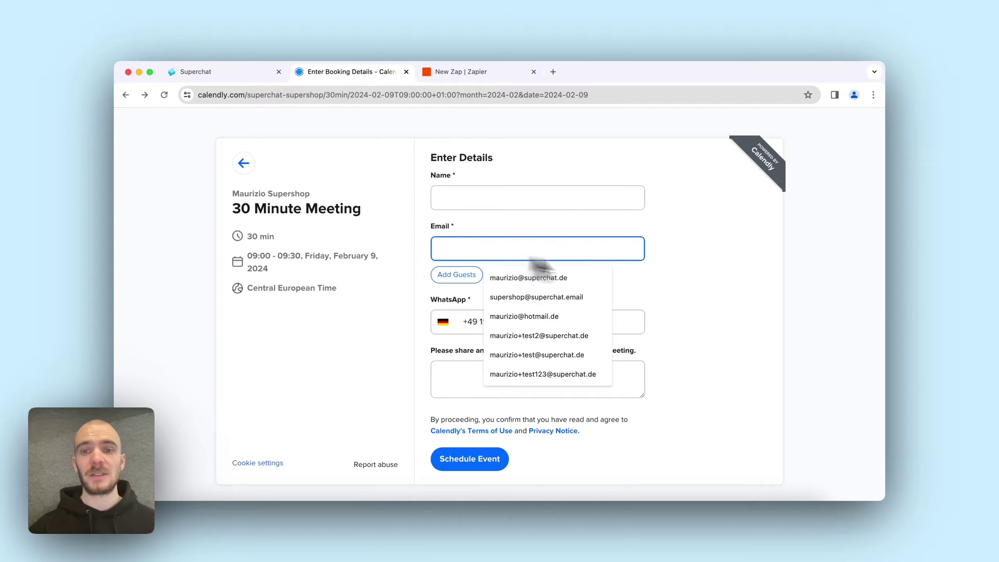
click(698, 289)
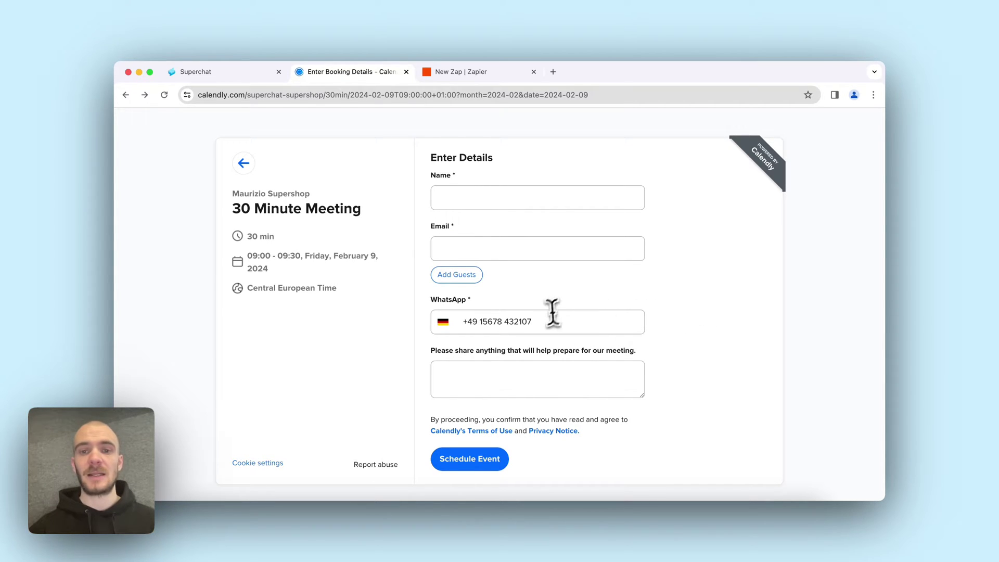
drag(543, 322, 479, 322)
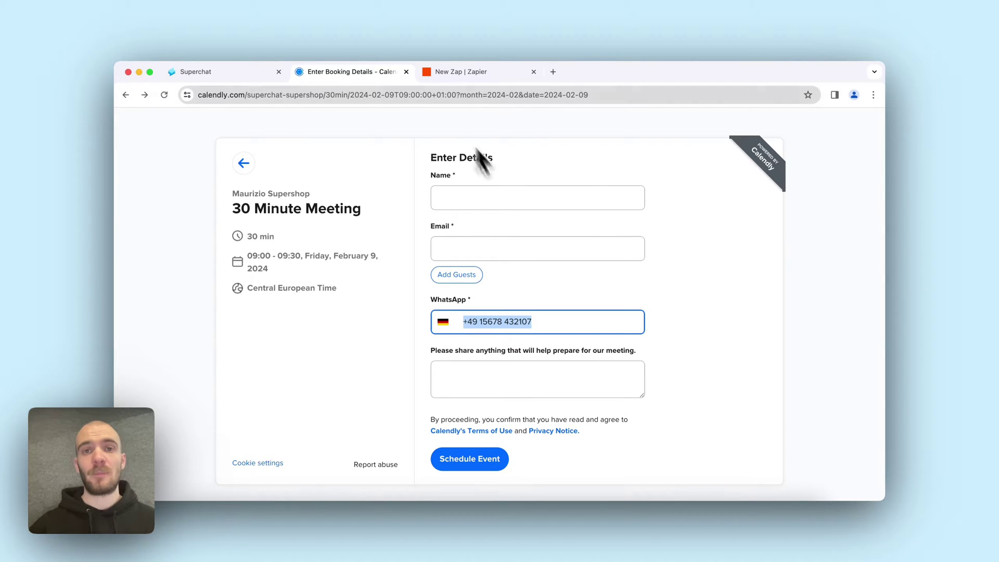
Switch to the Zapier editor and set the Zap's trigger to Calendly with the Invitee Created event.
click(436, 87)
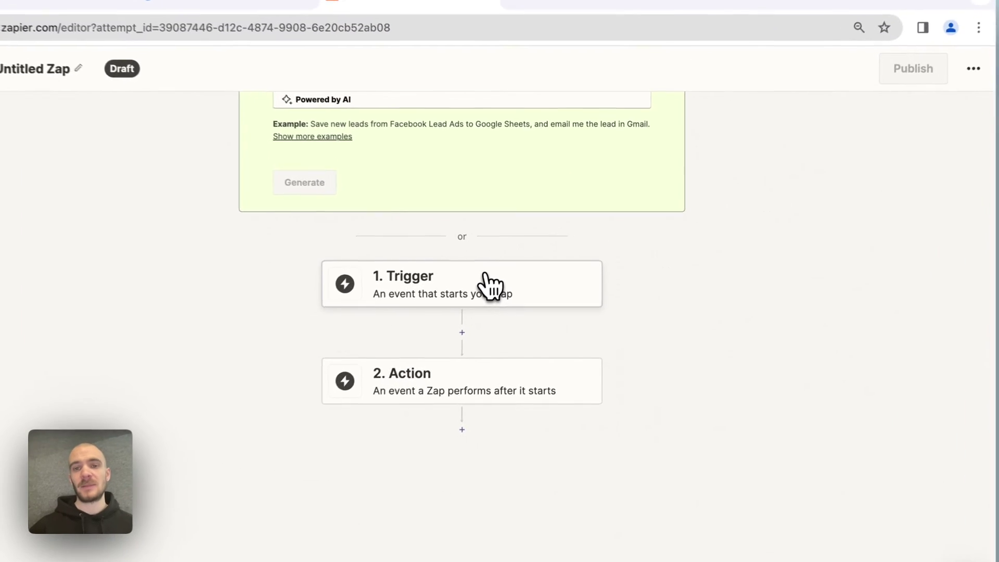
click(530, 271)
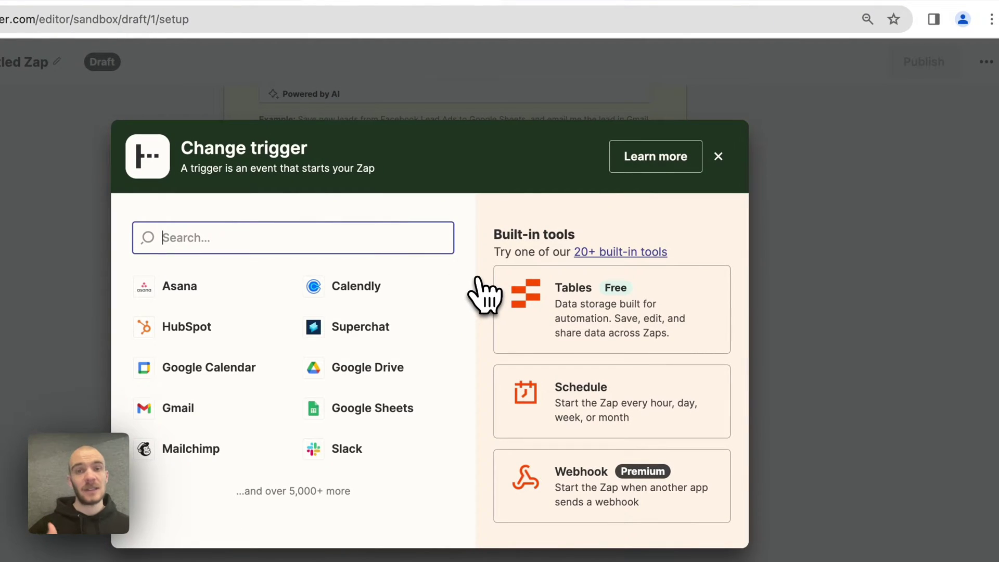
click(411, 286)
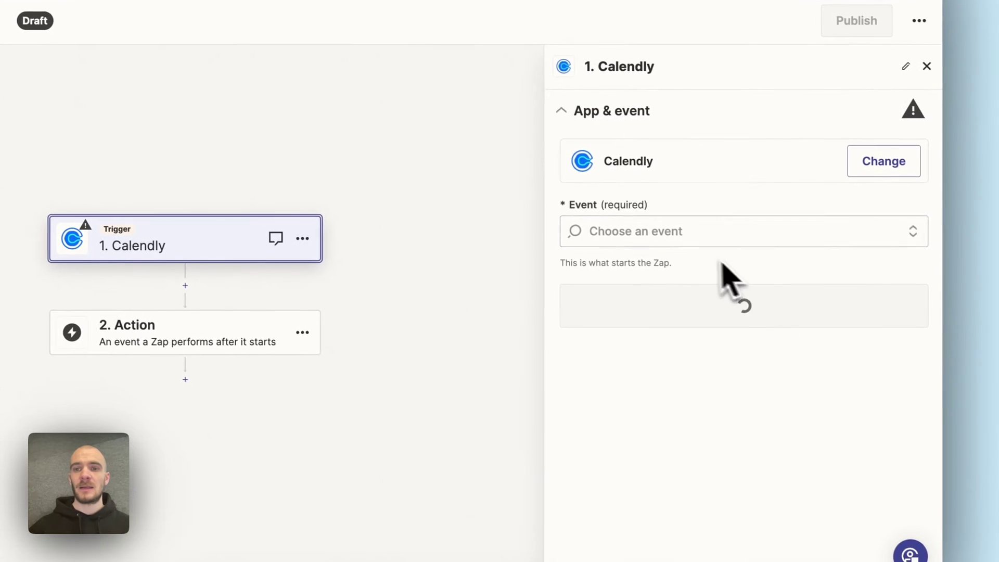
click(673, 231)
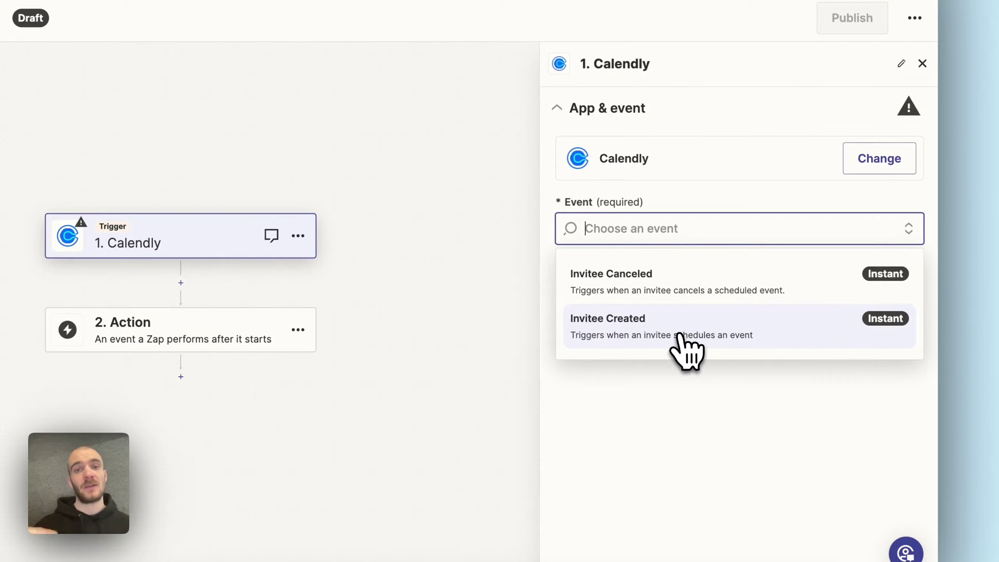
click(681, 337)
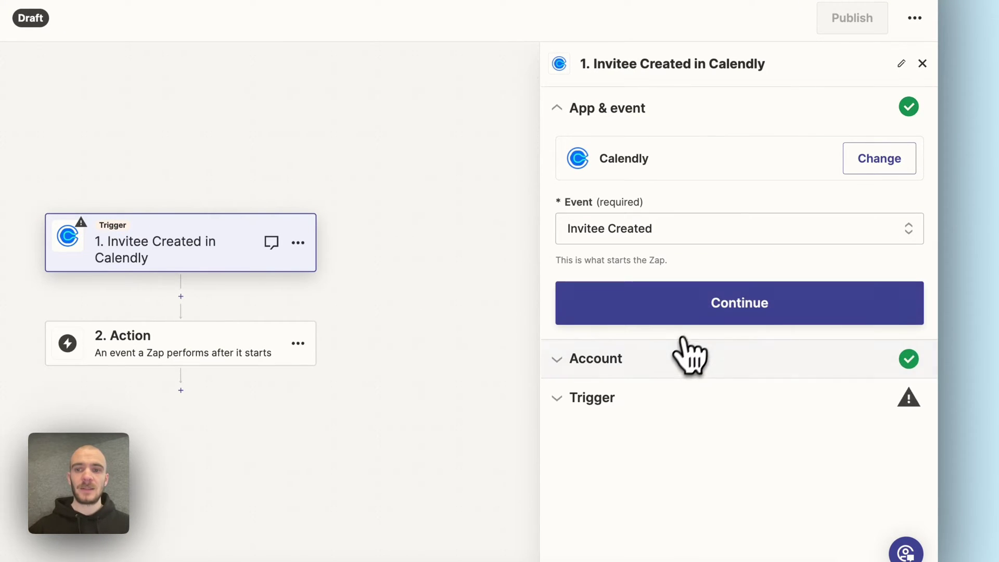
Accept the Invitee Created event, the connected Calendly account and the user webhook subscription scope for the trigger.
click(703, 310)
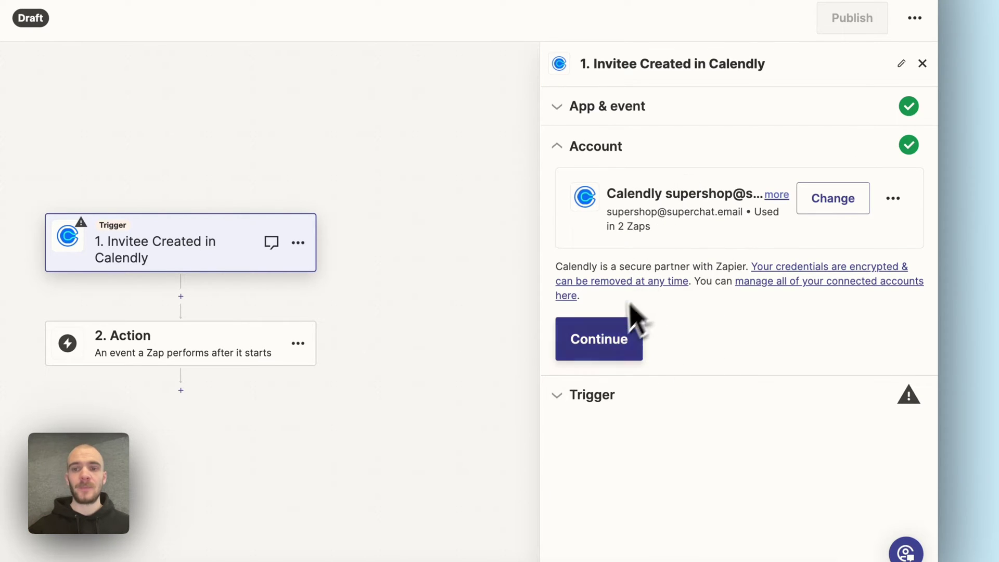
click(619, 333)
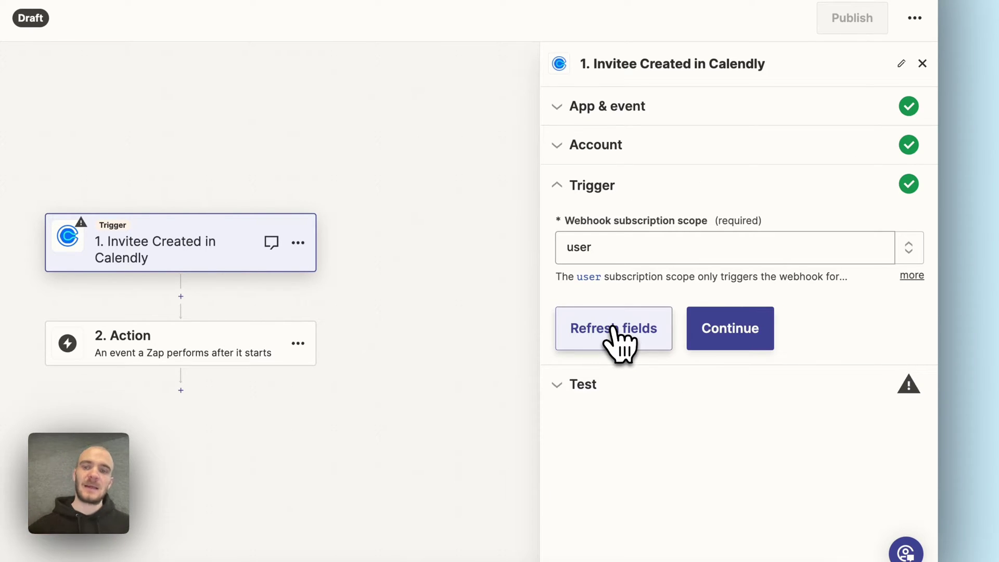
click(697, 341)
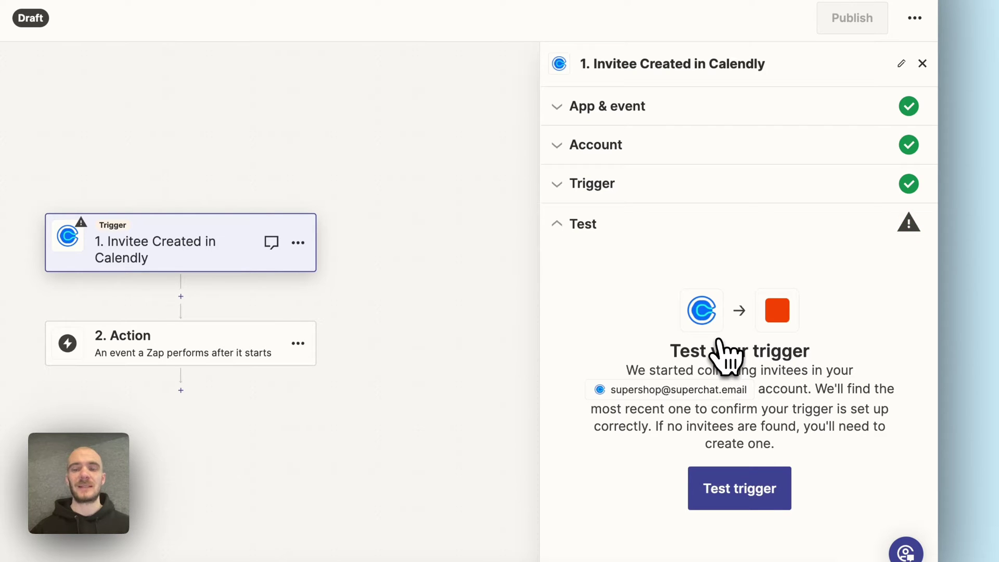
Test the Calendly trigger, review the Invitee A record's data and continue with that record.
click(739, 492)
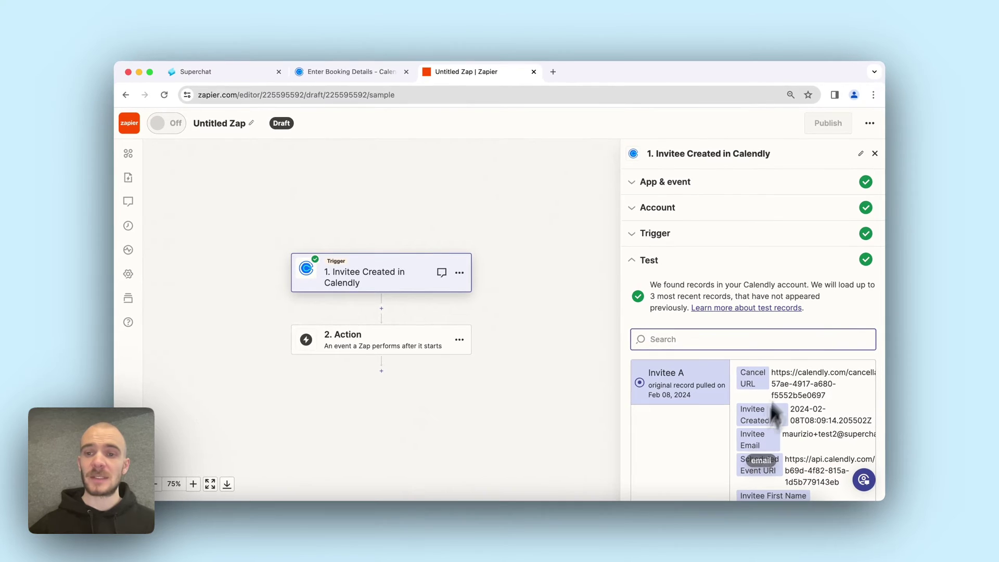
scroll(804, 314, down, 3)
click(688, 436)
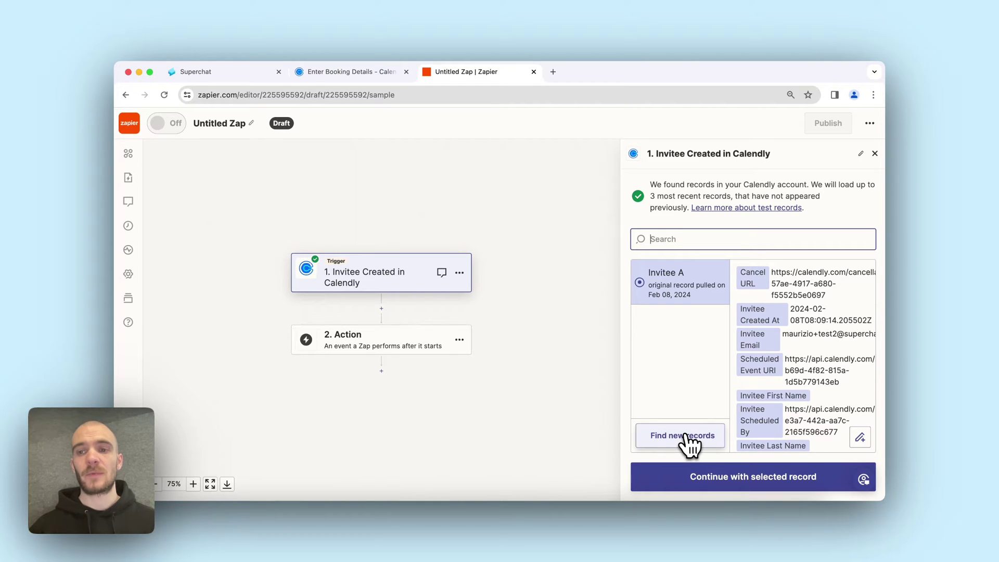
scroll(796, 388, down, 3)
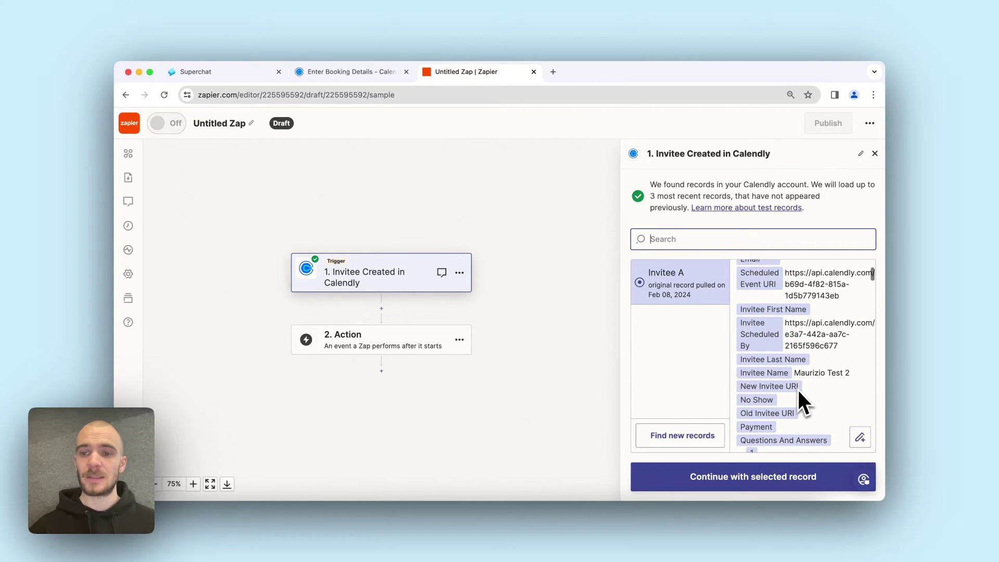
click(758, 486)
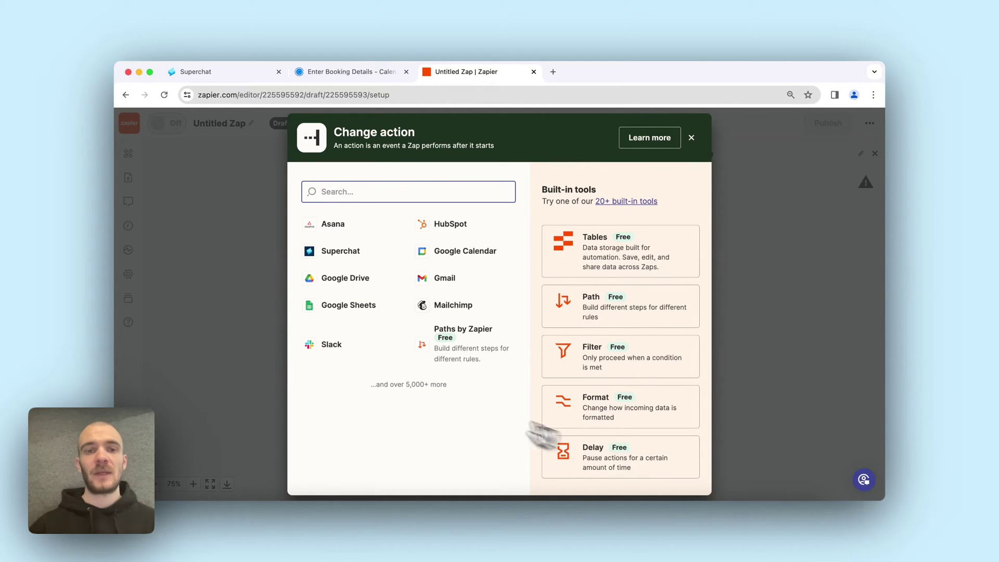
Set the Zap's action to Superchat with the Send WhatsApp Template event and accept the connected Superchat account.
click(357, 255)
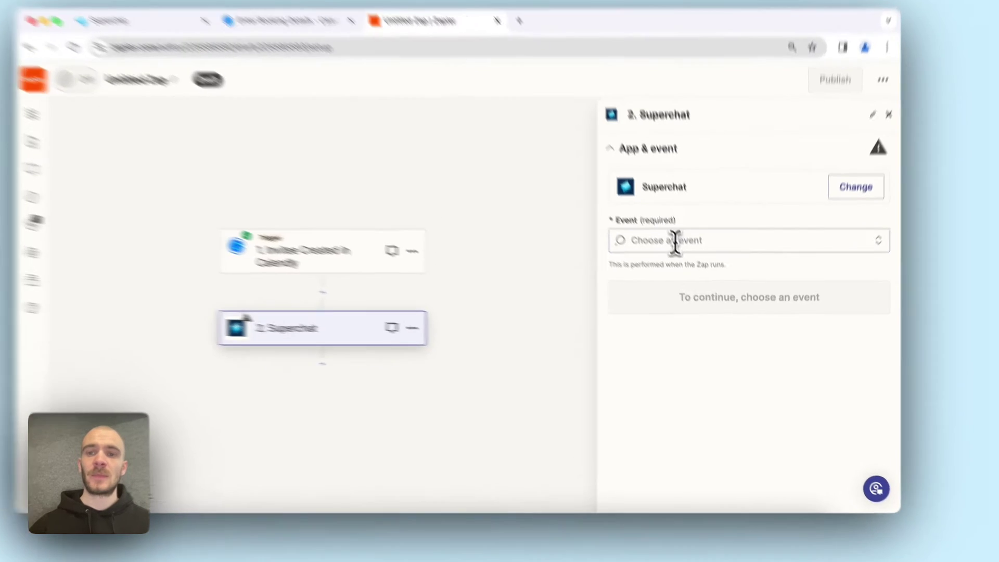
click(687, 264)
click(645, 451)
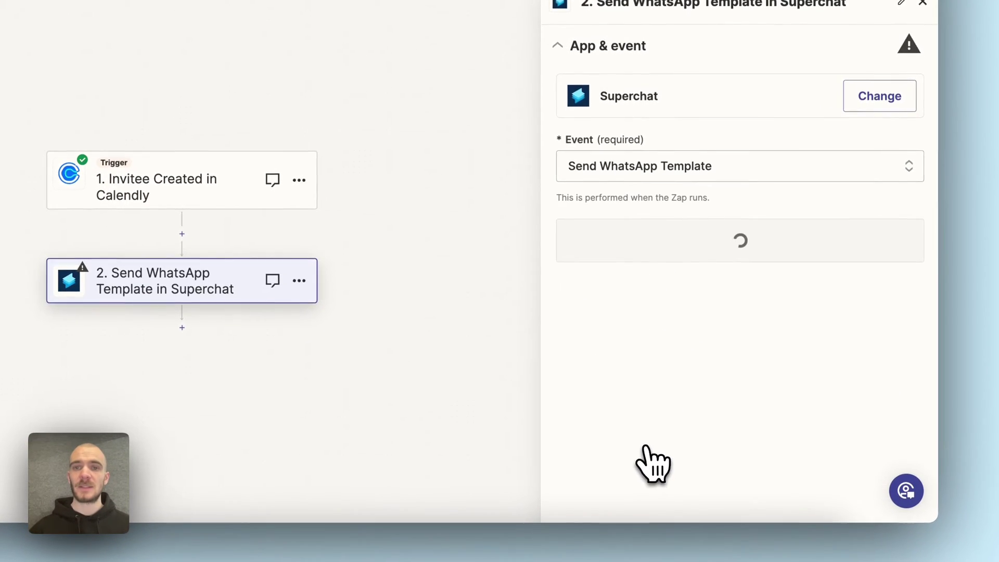
click(687, 248)
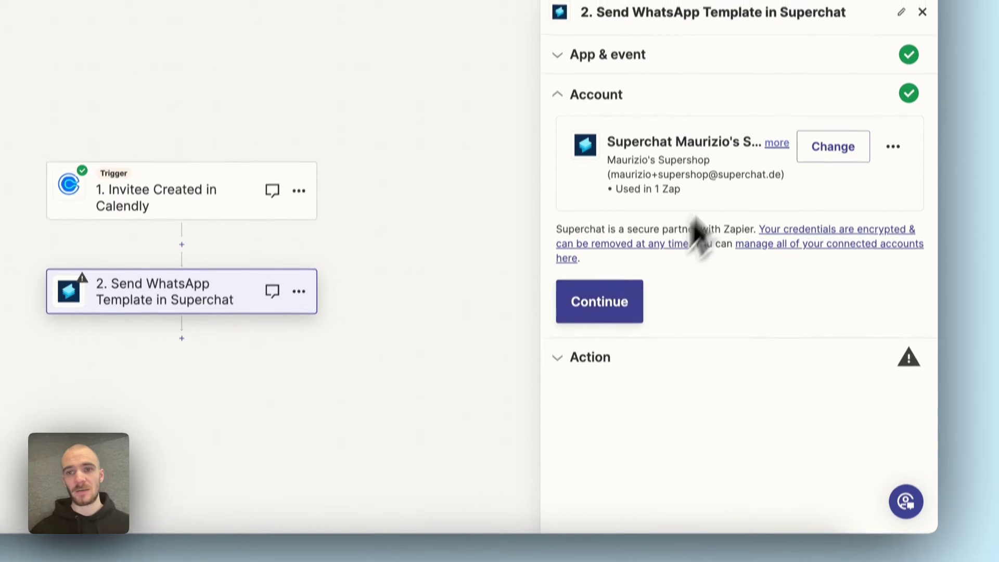
click(608, 302)
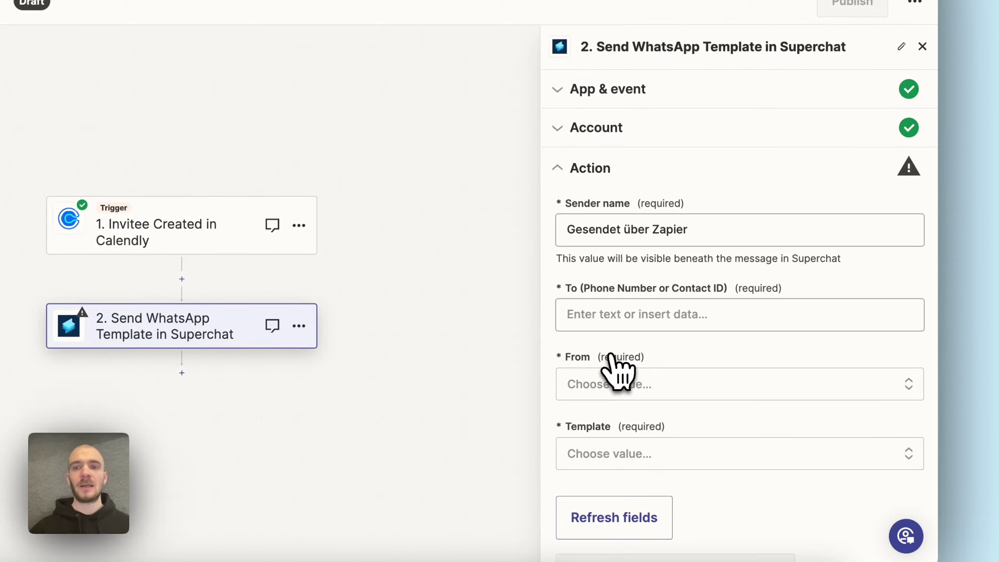
Map the message recipient to Calendly's Questions And Responses 1 Answer and choose Supershop as the sending channel.
scroll(617, 372, down, 1)
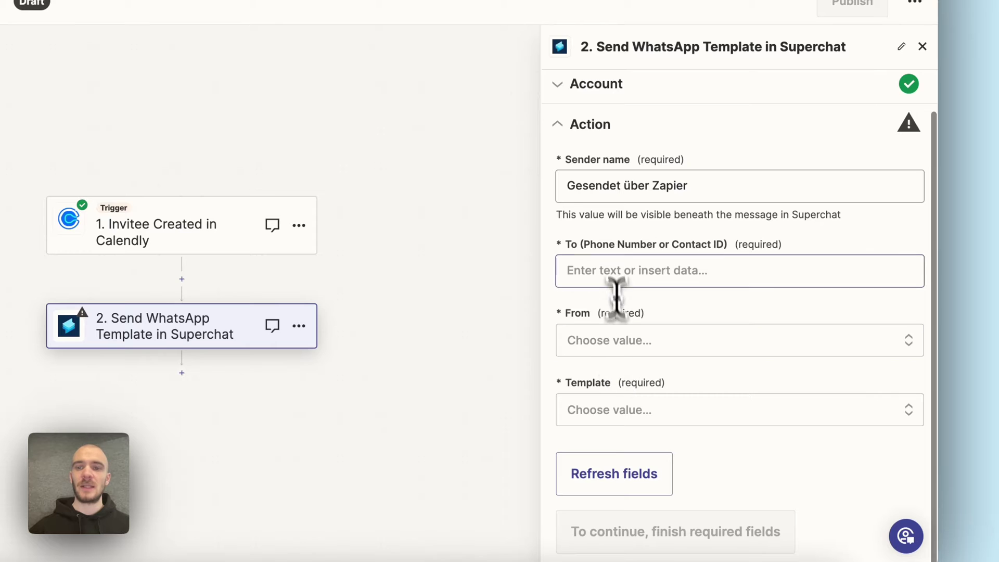
click(628, 270)
scroll(650, 419, down, 5)
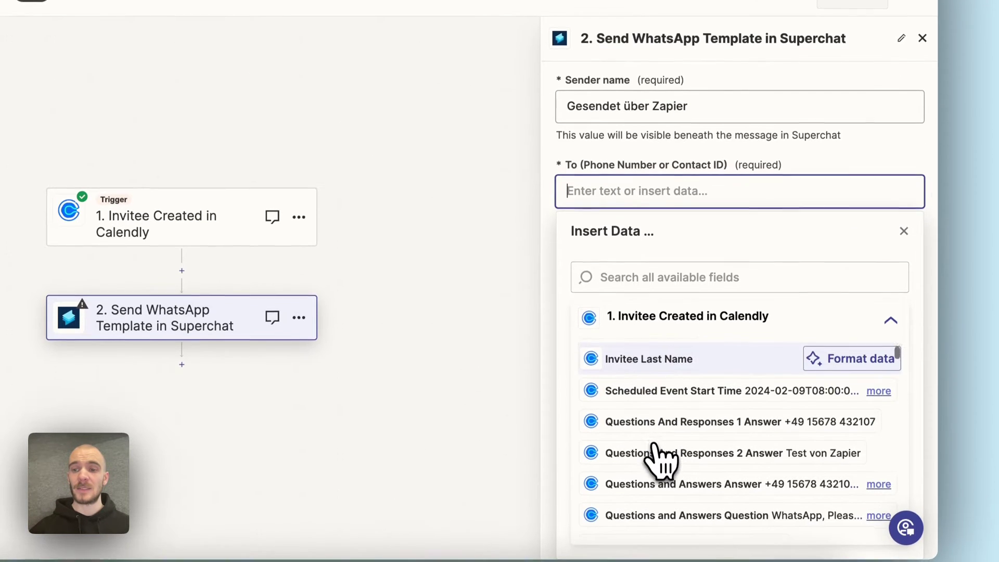
click(697, 424)
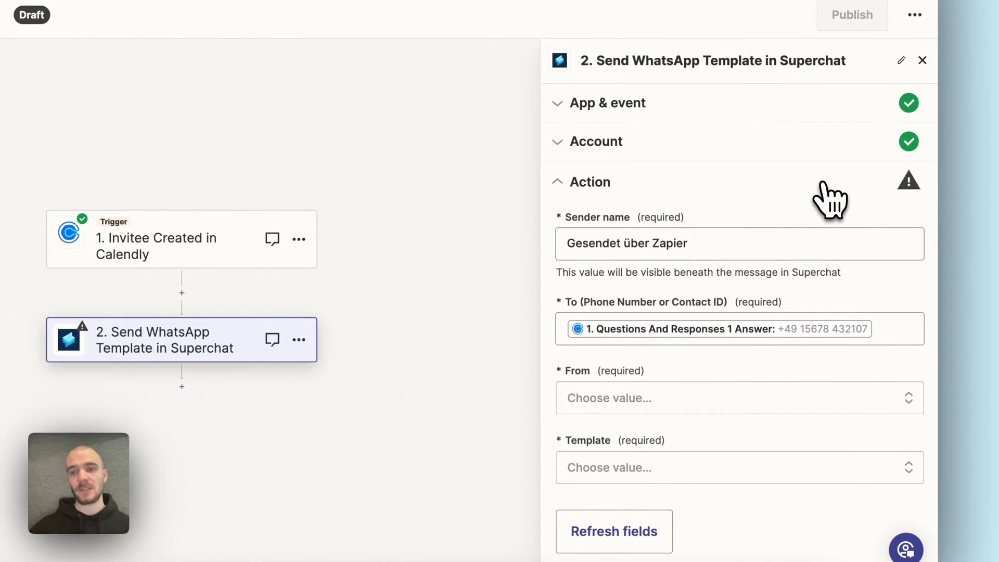
click(653, 400)
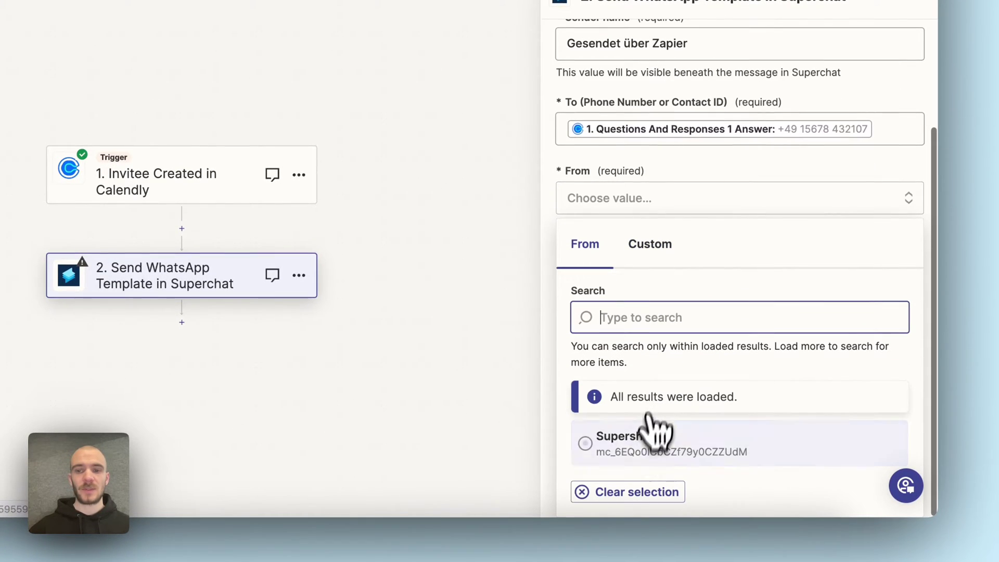
click(643, 444)
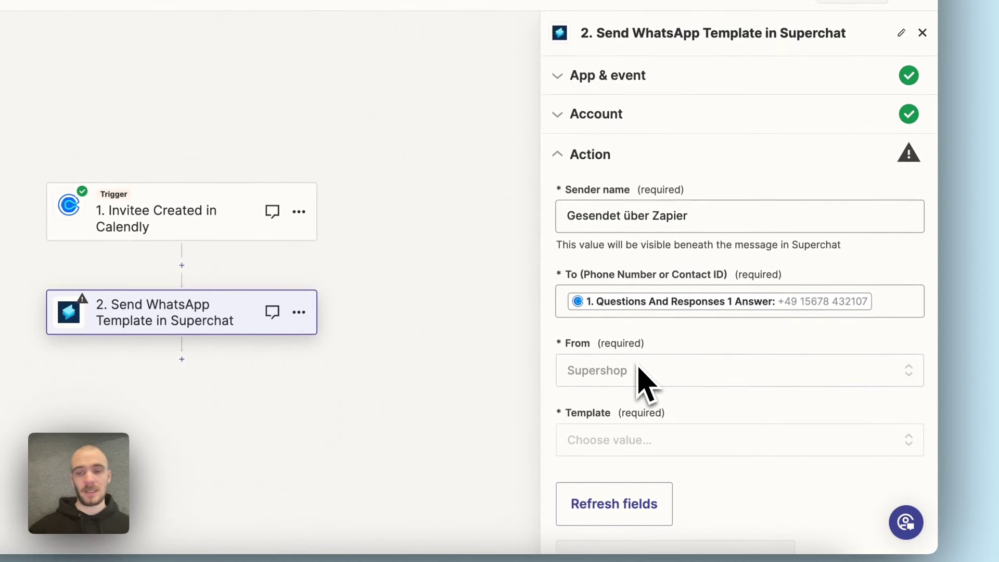
Search the action's templates for "cal" and choose calConfirmAppointment.
scroll(647, 383, down, 1)
click(644, 398)
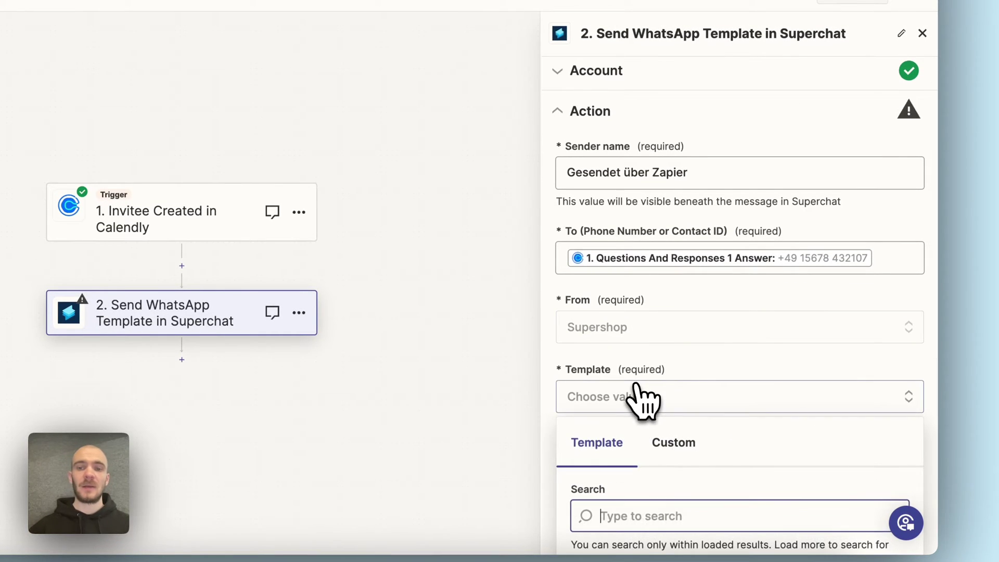
scroll(664, 384, down, 5)
text(ca)
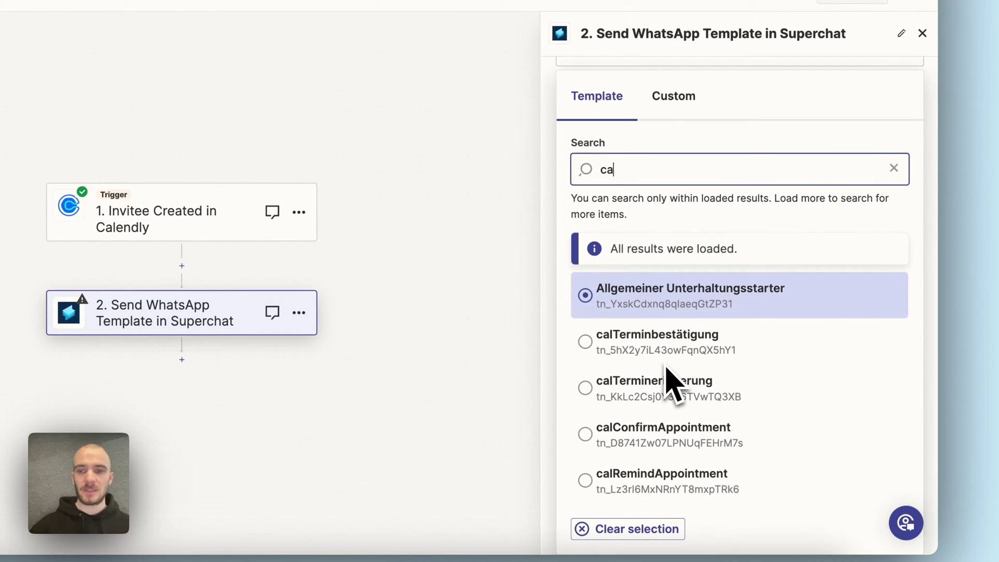
text(l)
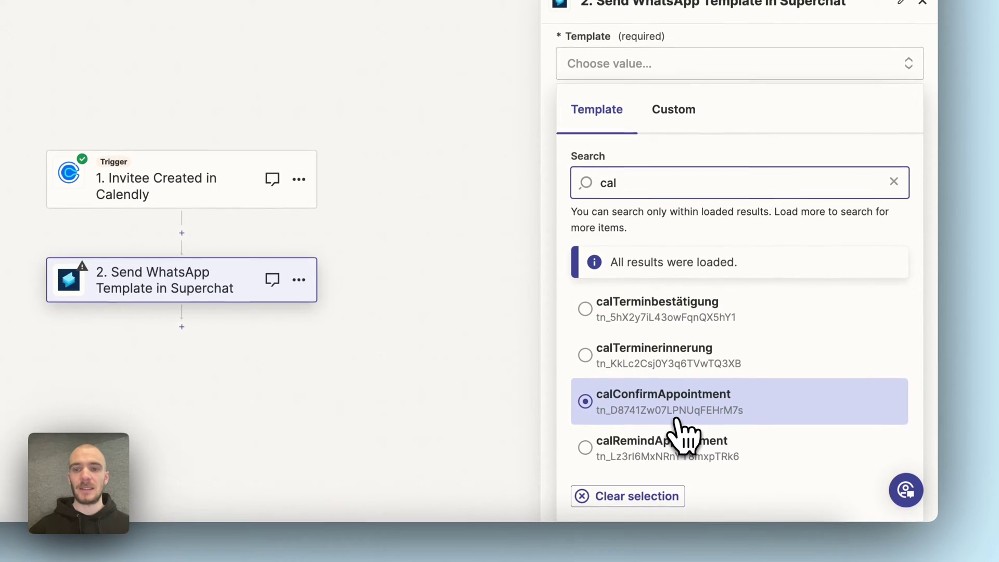
click(677, 419)
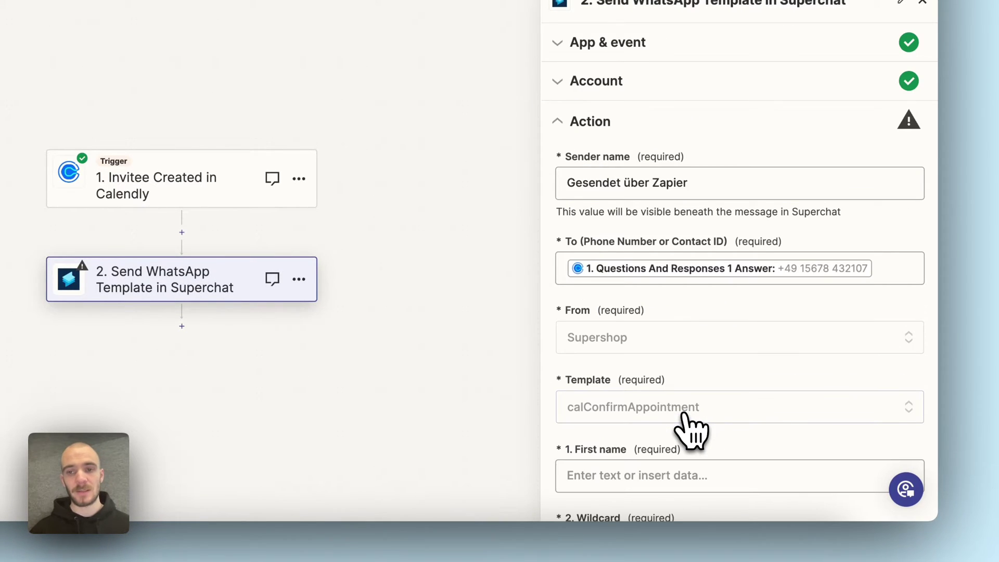
Map the WhatsApp template's First name variable to the Invitee Name from the Calendly trigger.
scroll(726, 313, down, 4)
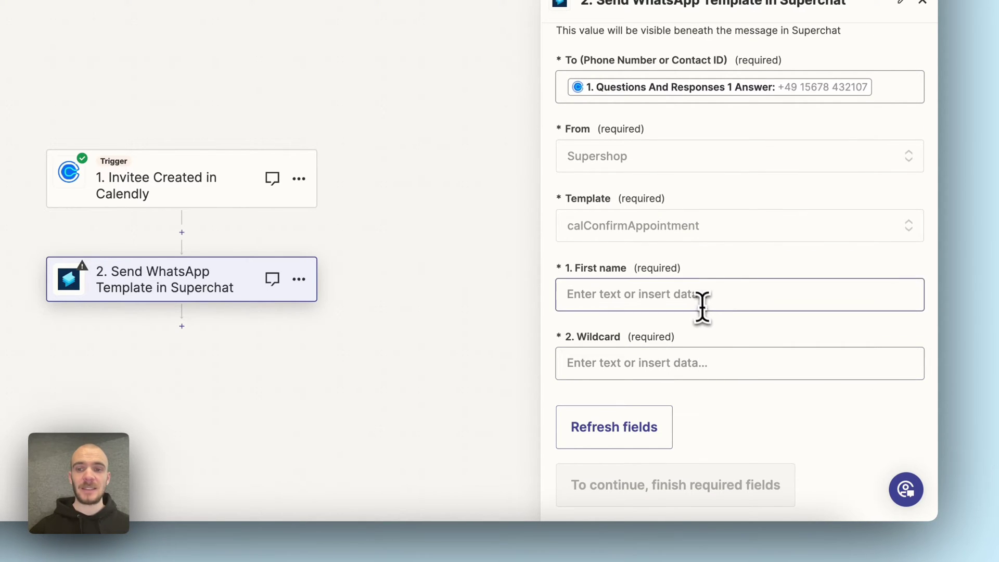
click(700, 306)
click(671, 459)
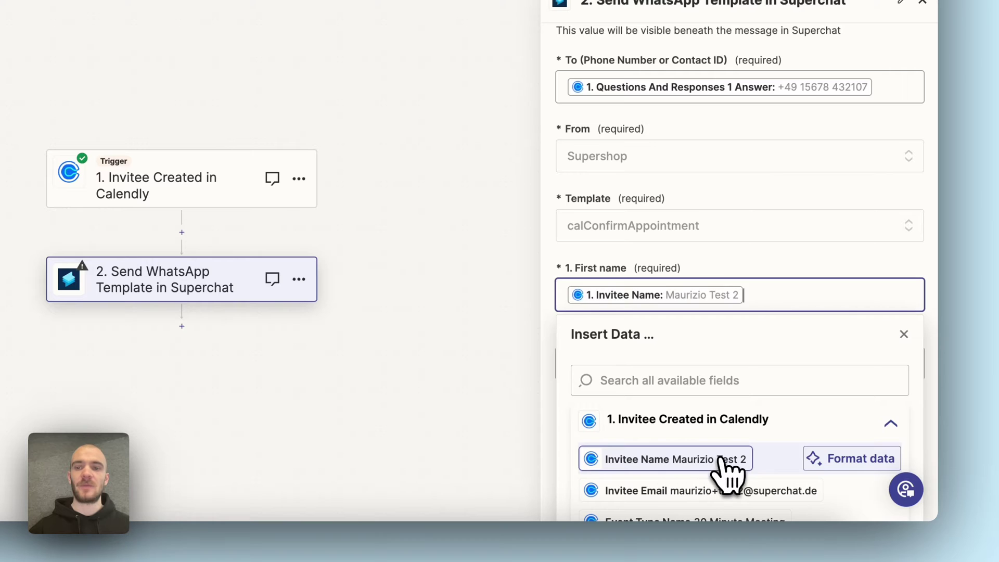
click(768, 205)
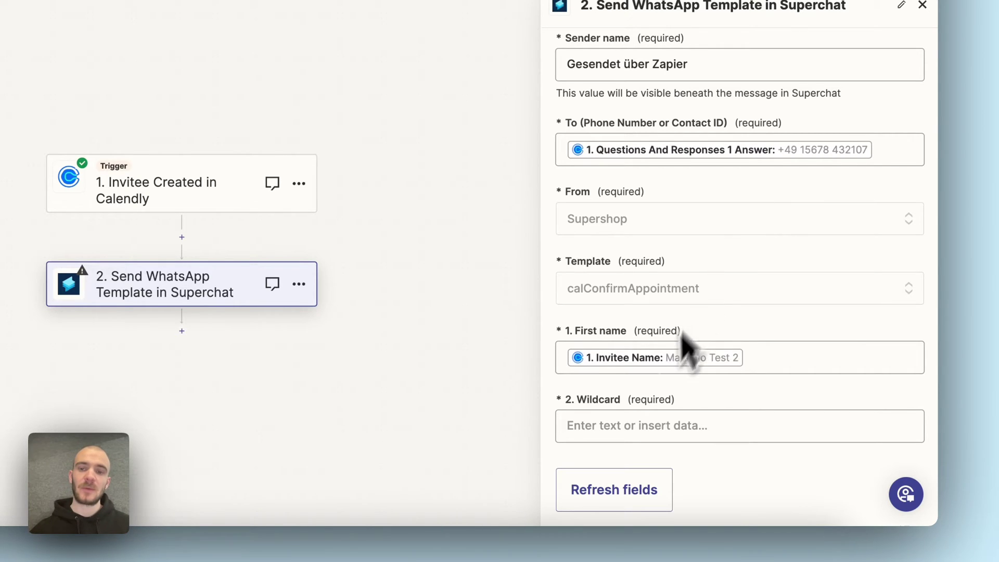
Try to map the template's Wildcard variable to Calendly's Scheduled Event Start Time, and clear the field again.
click(639, 416)
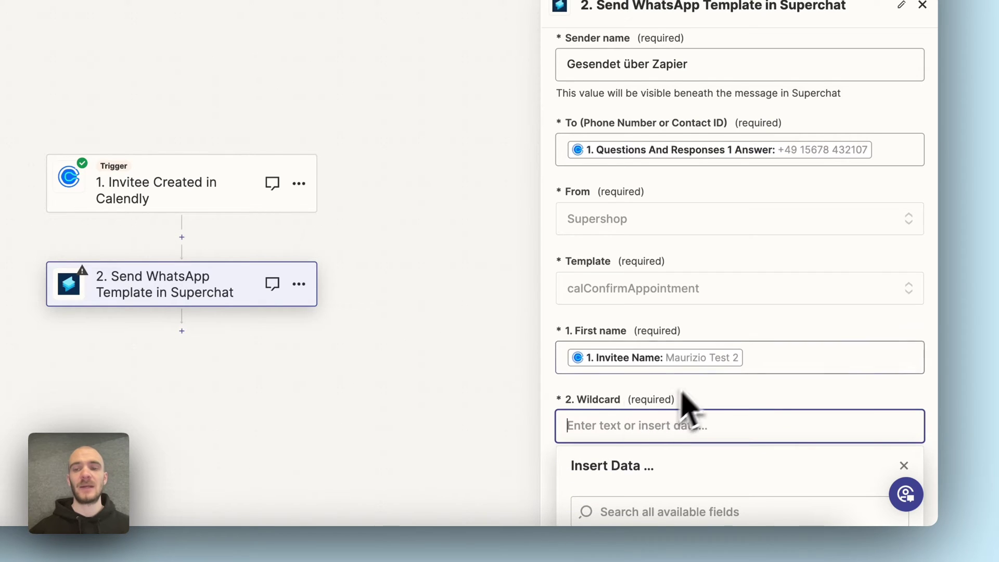
scroll(686, 401, down, 6)
scroll(717, 395, down, 1)
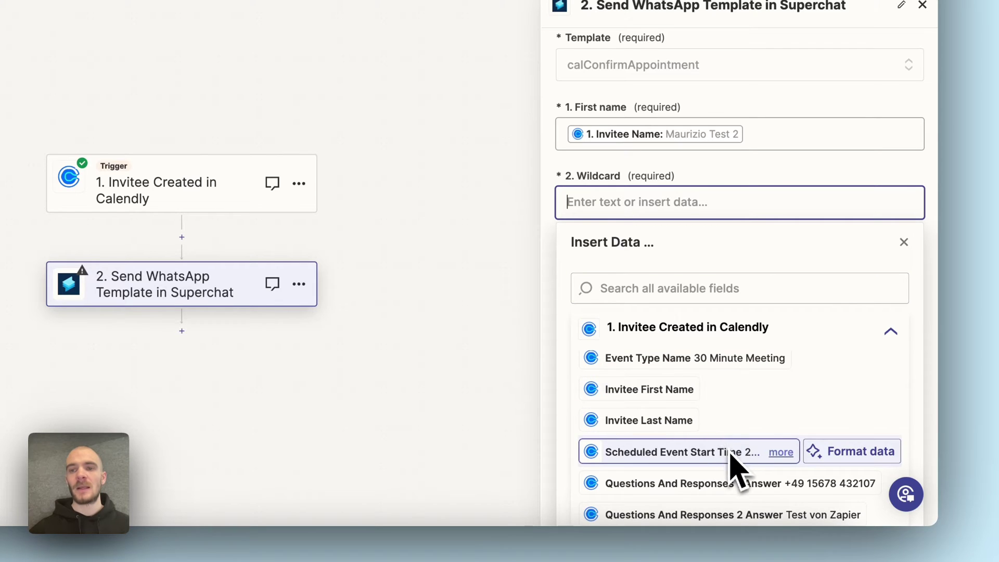
click(712, 450)
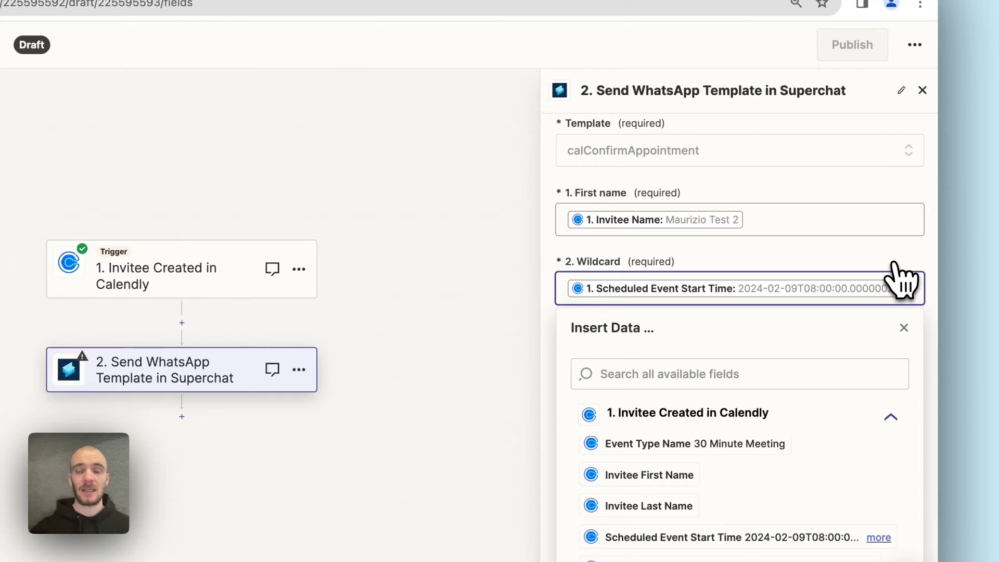
key(BackSpace)
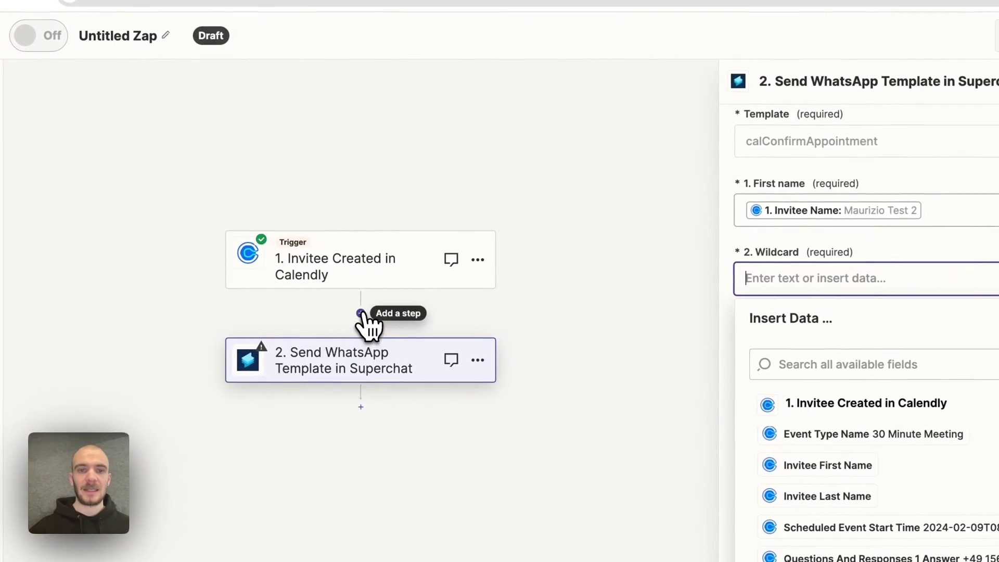
Insert a Formatter by Zapier step between the Calendly trigger and the WhatsApp action, using the Date / Time event.
click(375, 310)
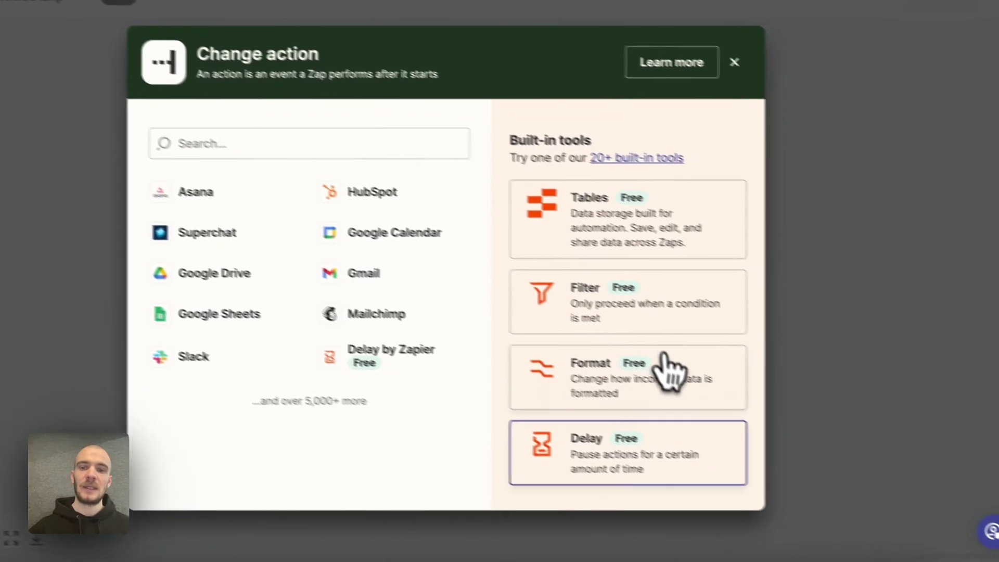
click(754, 395)
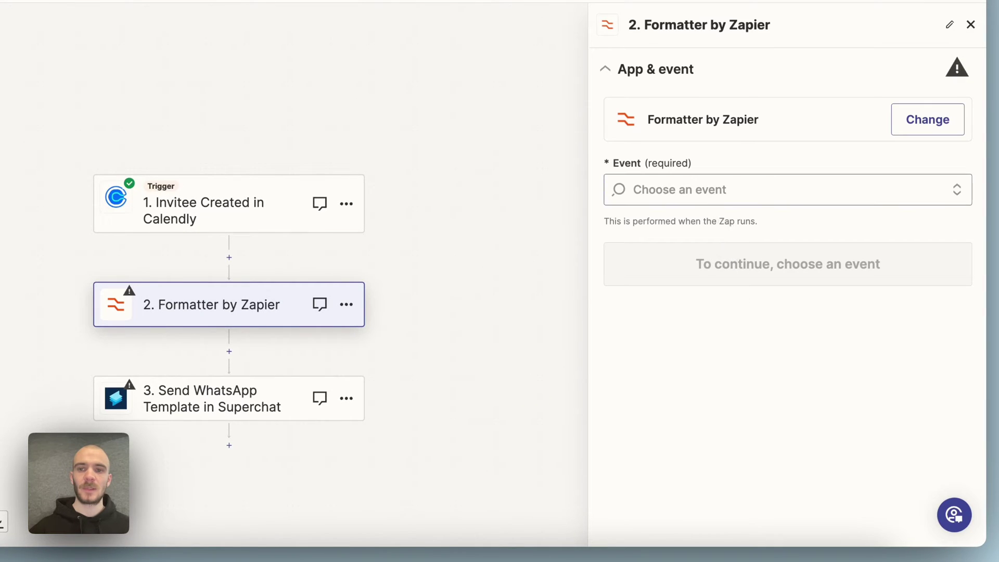
click(735, 190)
click(706, 260)
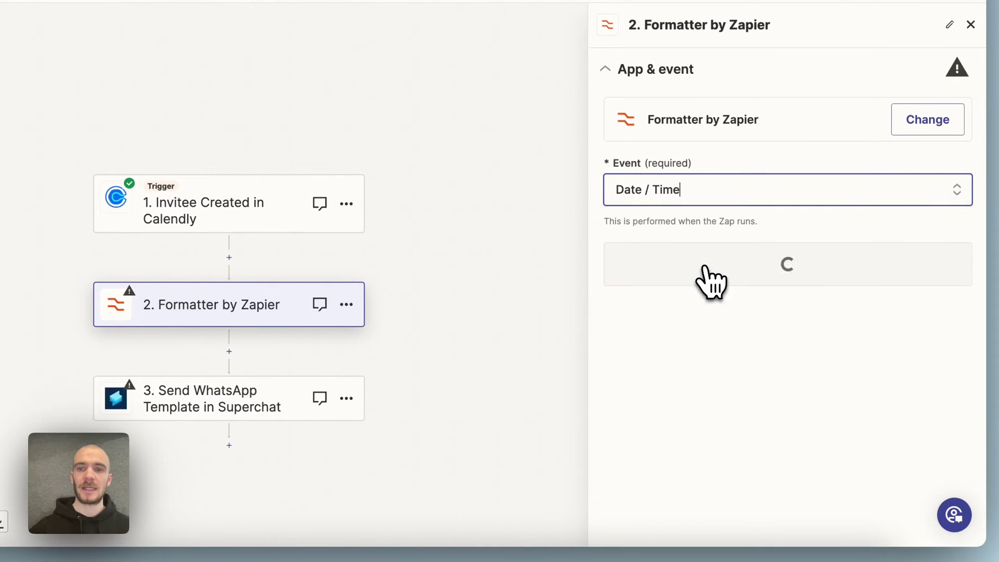
click(759, 272)
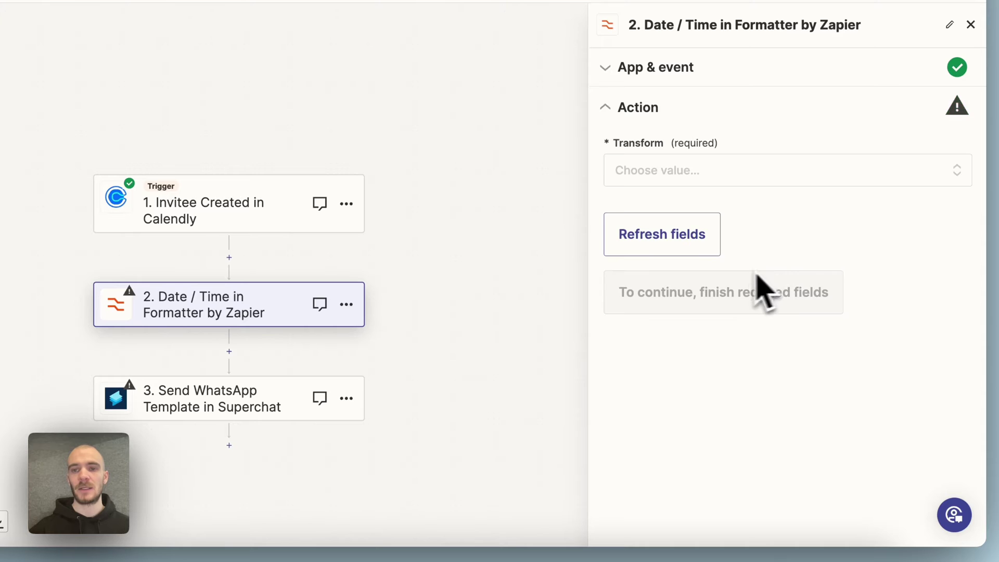
Set the Formatter's transform to Format and use Calendly's Scheduled Event Start Time as its input.
click(690, 180)
click(655, 513)
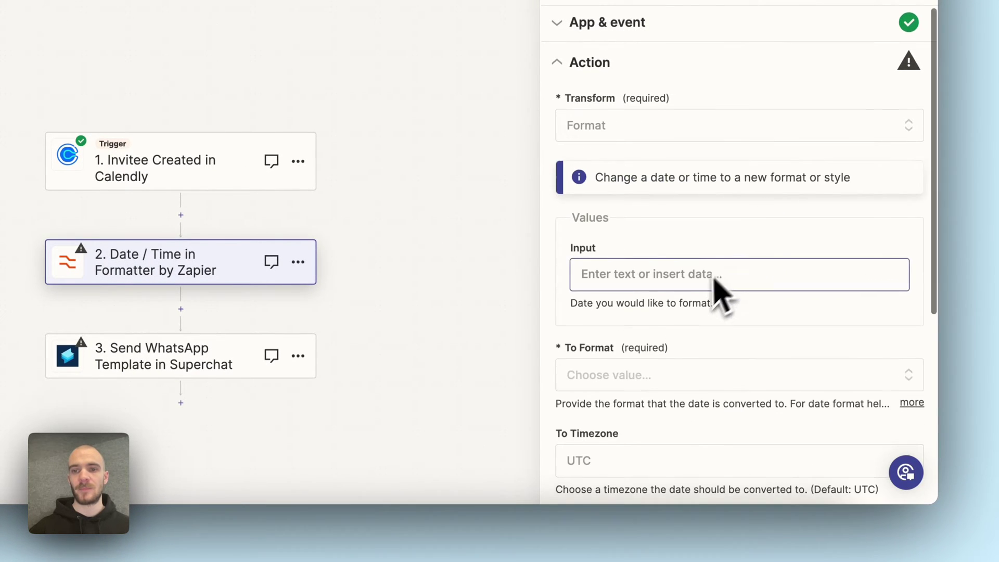
scroll(697, 260, down, 3)
click(658, 170)
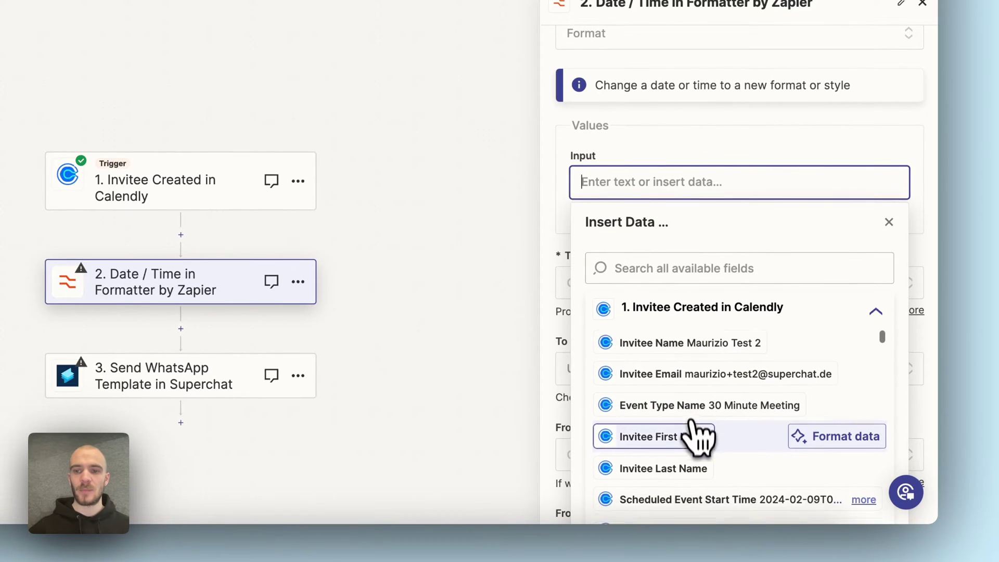
scroll(697, 442, down, 1)
click(691, 458)
click(791, 156)
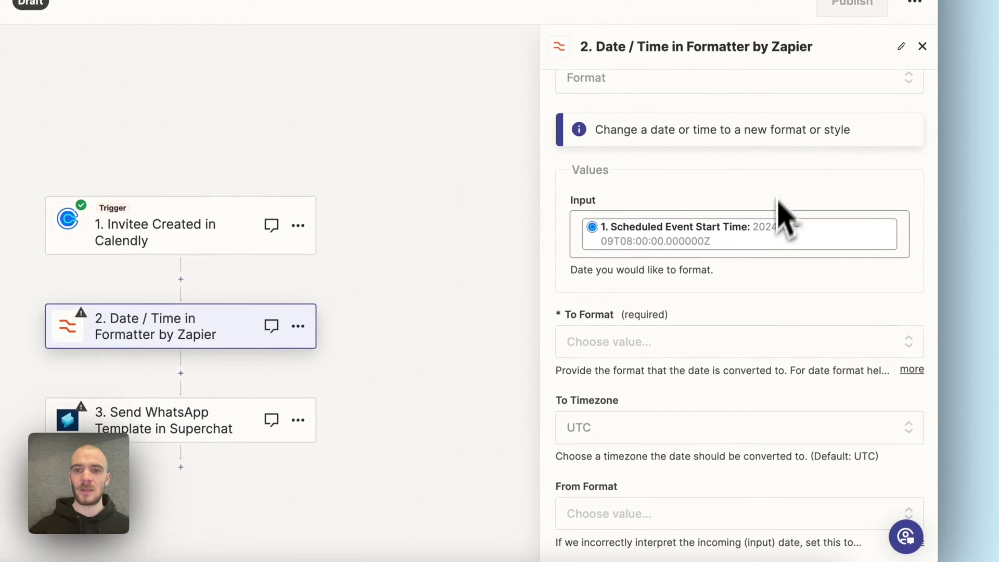
Set the Formatter's target format to MMMM DD YYYY HH:mm:ss and its target timezone to Europe/Berlin.
click(731, 346)
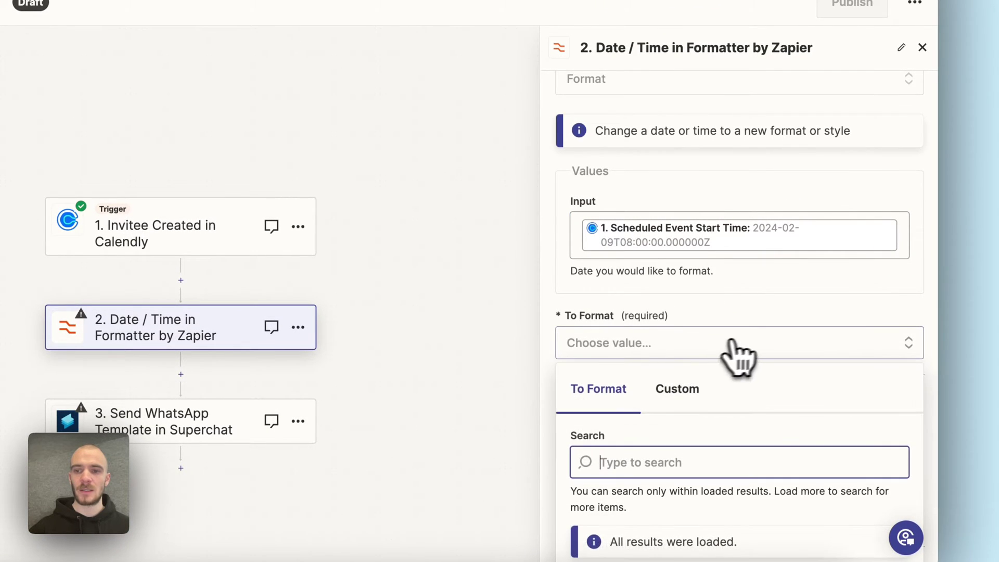
scroll(739, 354, down, 5)
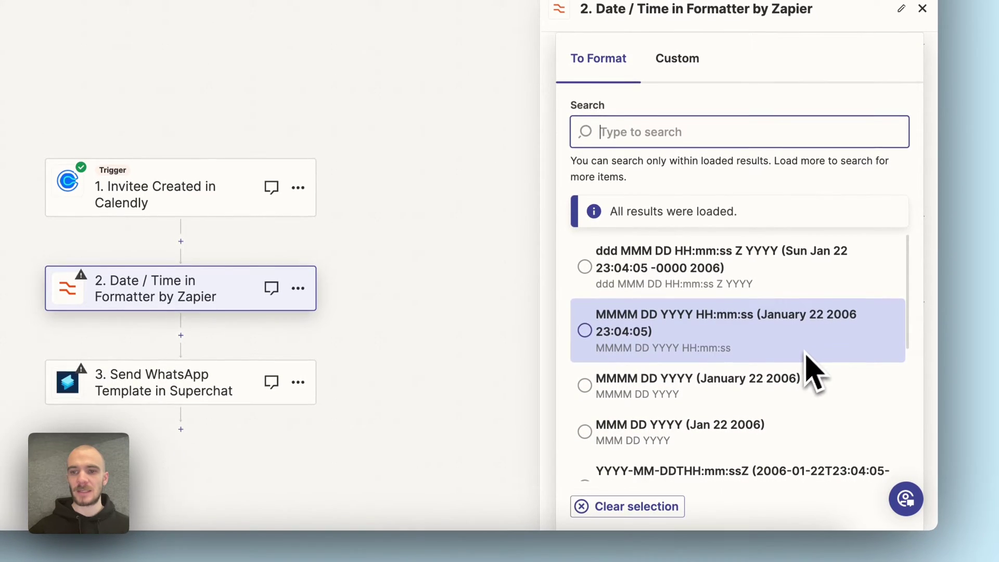
click(676, 340)
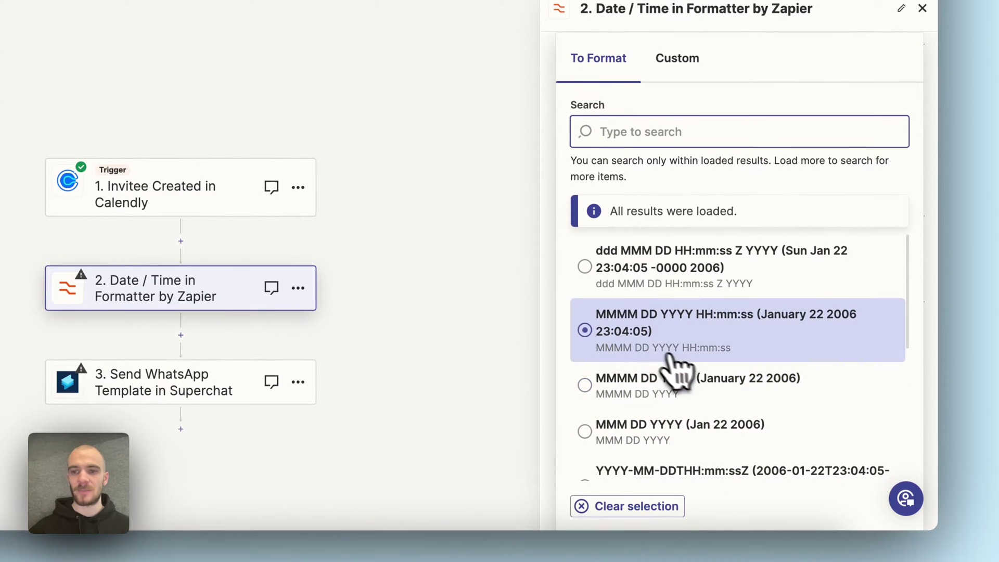
click(697, 336)
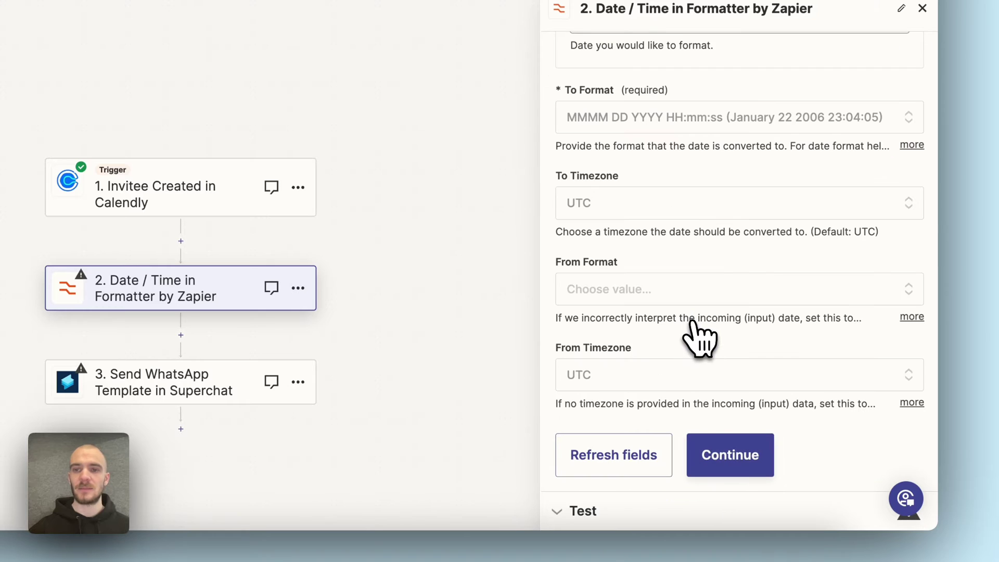
click(604, 207)
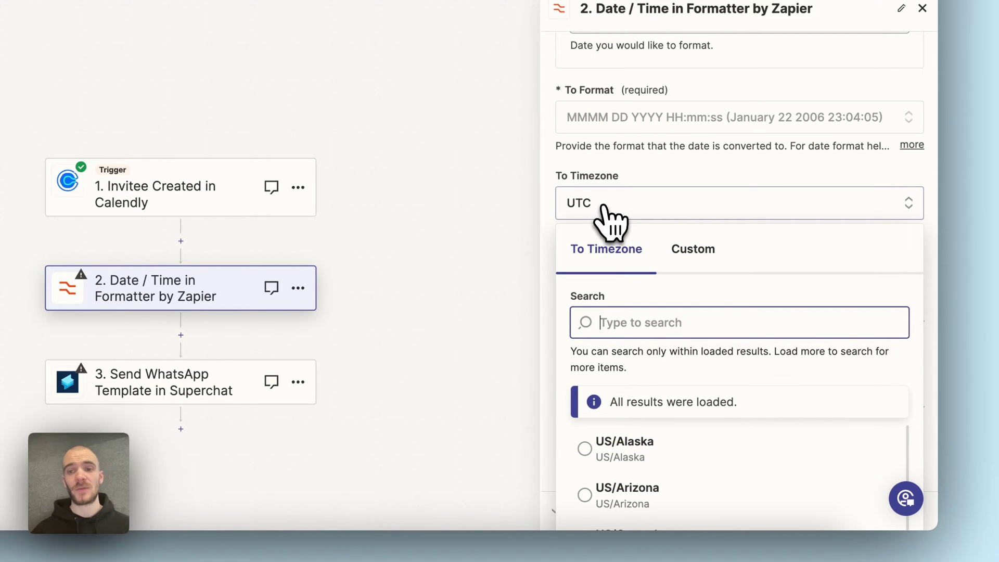
text(ber)
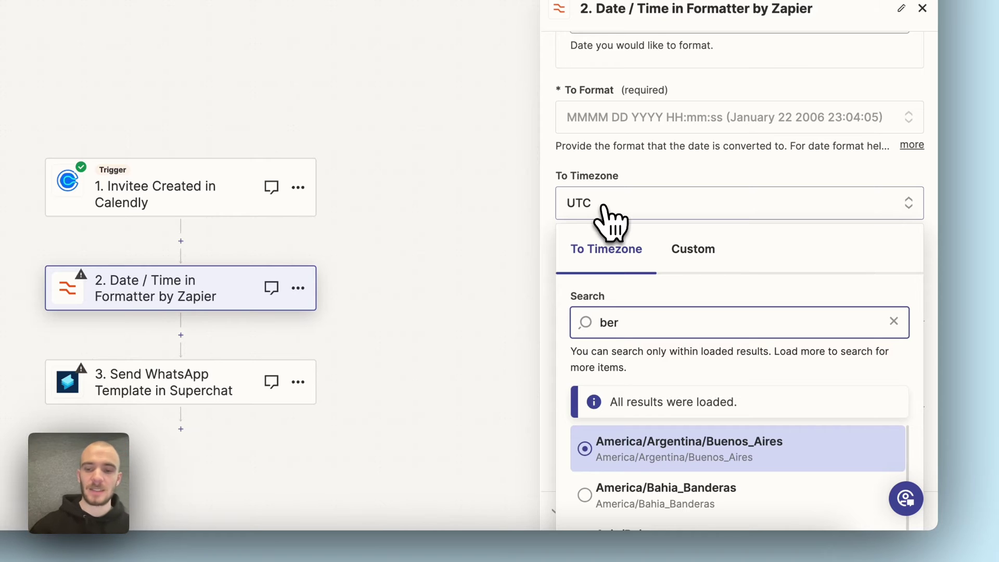
text(li)
click(624, 446)
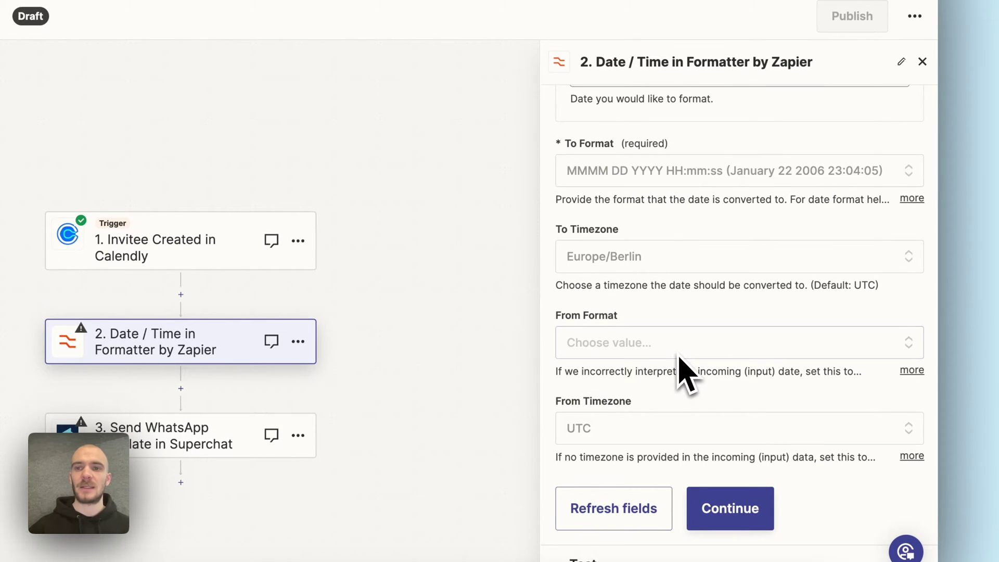
Set the Formatter's From Format to YYYY-MM-DDTHH:mm:ssZ and test the Date / Time step.
scroll(694, 140, up, 3)
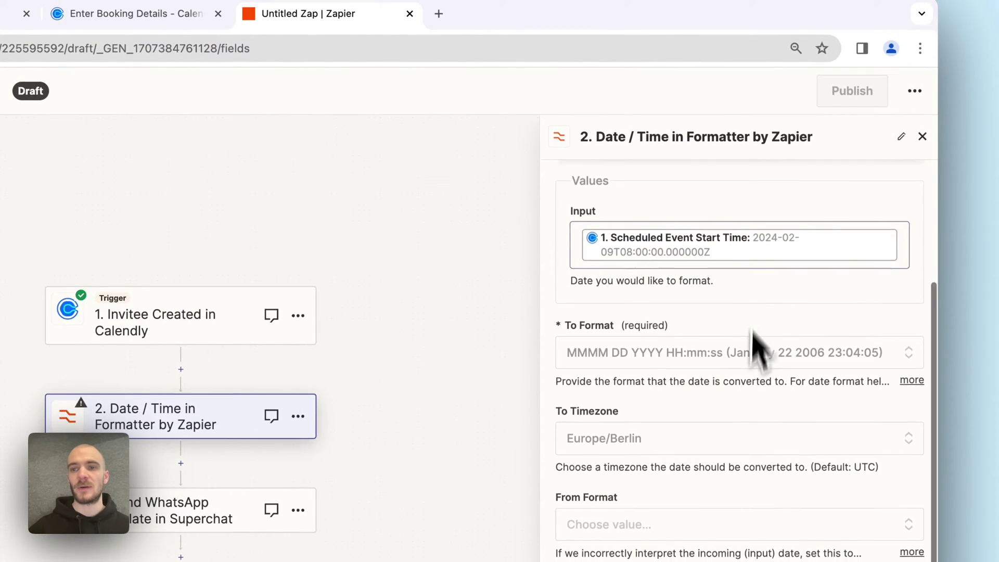
scroll(757, 349, down, 3)
click(635, 284)
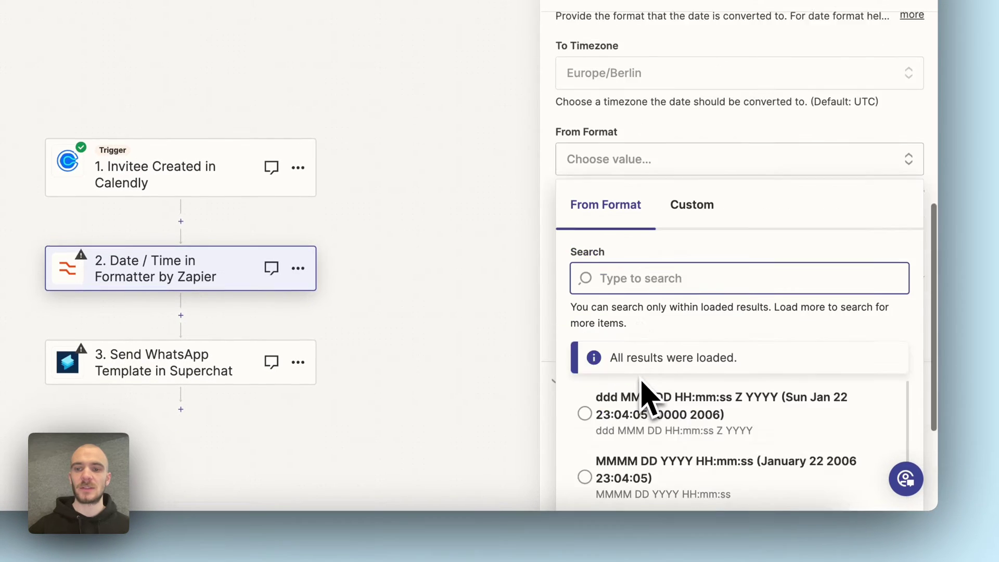
scroll(646, 397, down, 5)
click(703, 387)
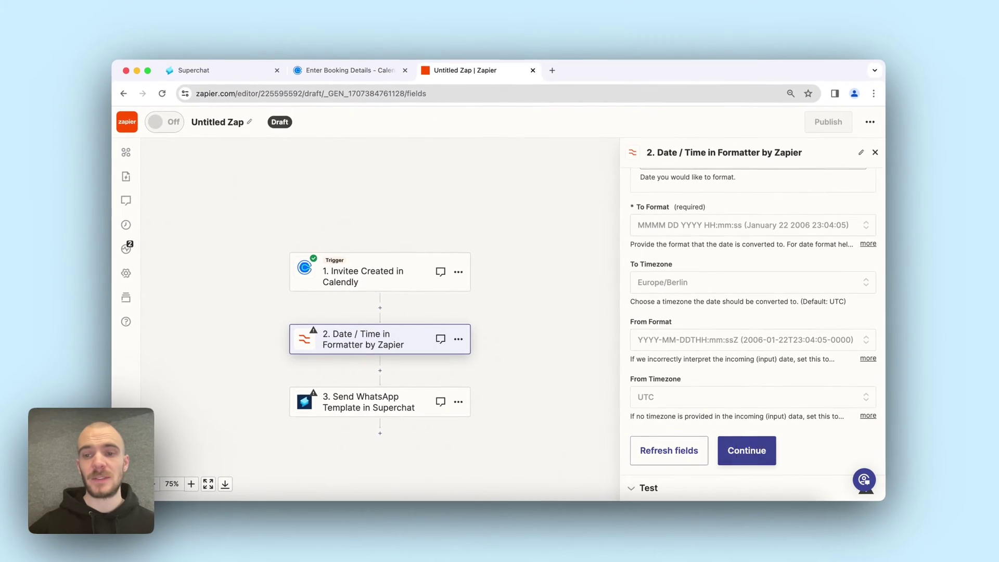
click(739, 446)
click(733, 469)
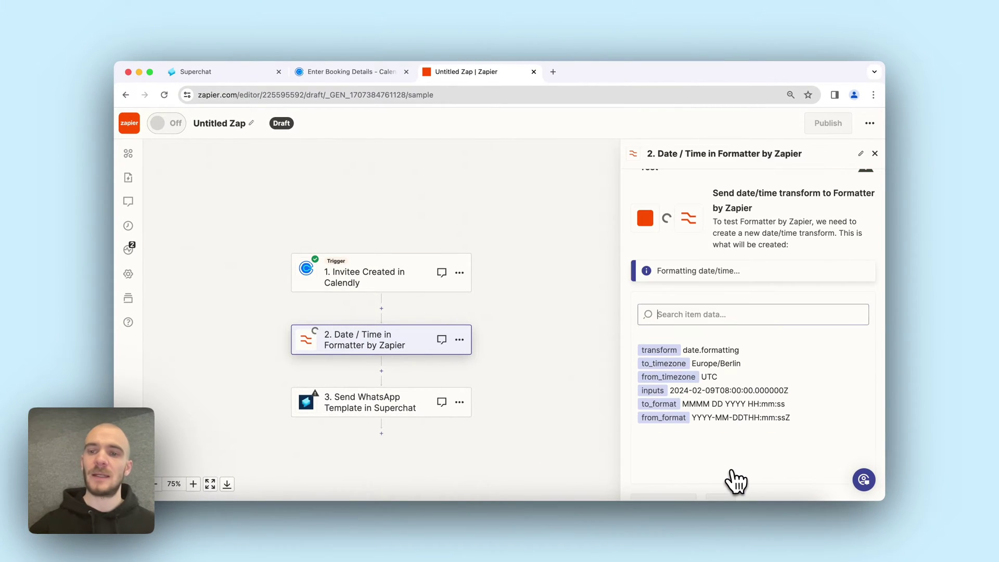
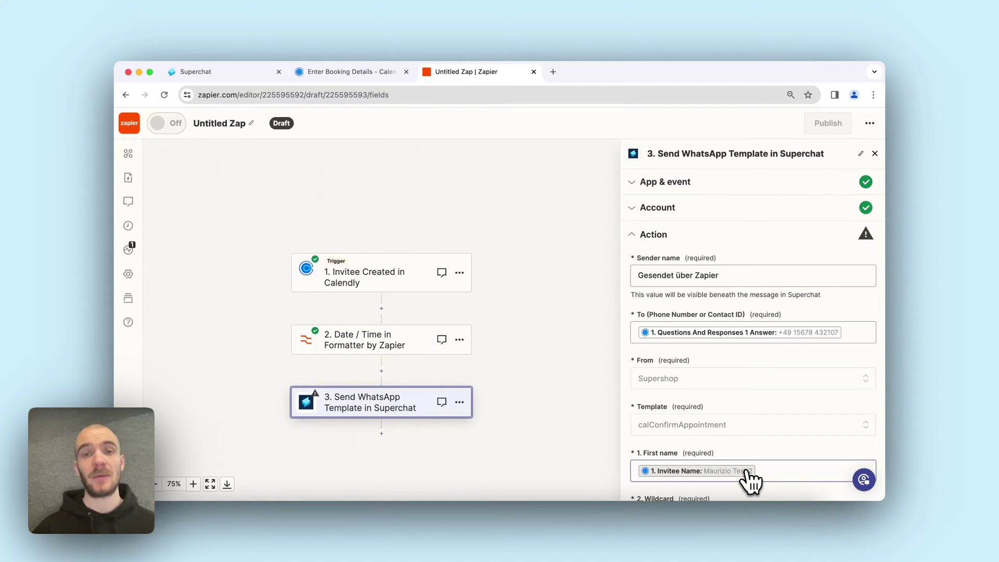
Map the WhatsApp template's Wildcard variable to the Formatter step's Output and test the Superchat action.
scroll(789, 301, down, 4)
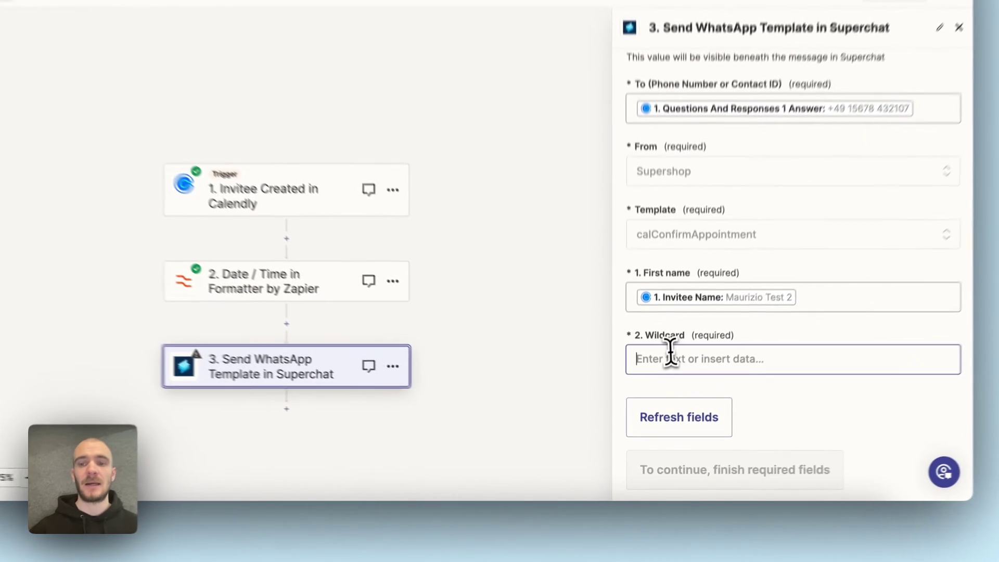
click(661, 395)
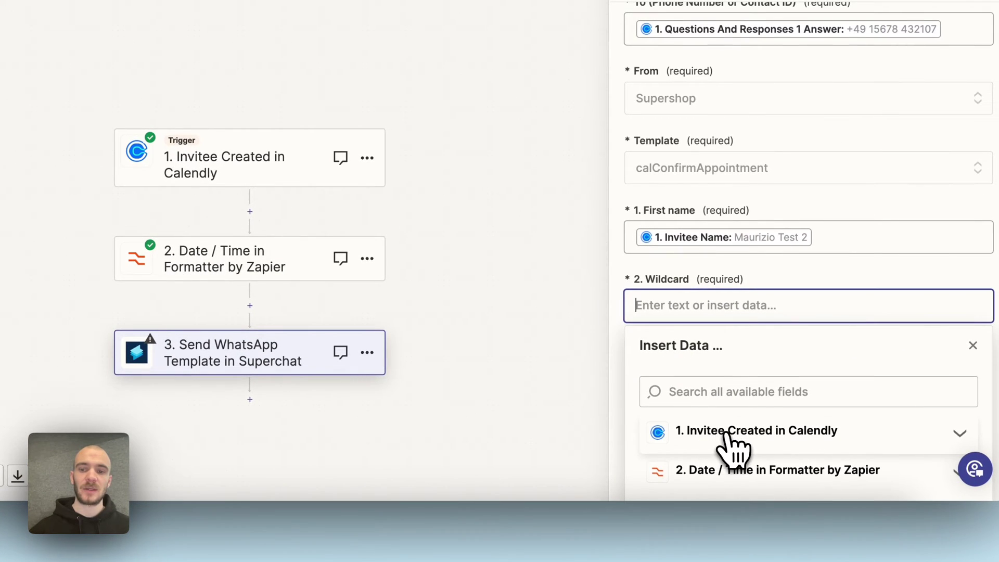
click(725, 470)
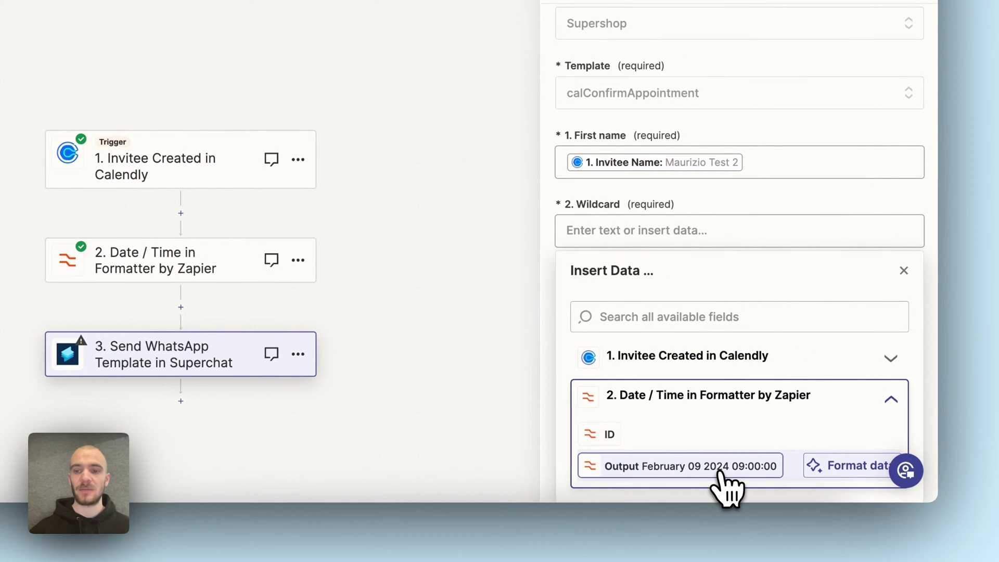
click(720, 472)
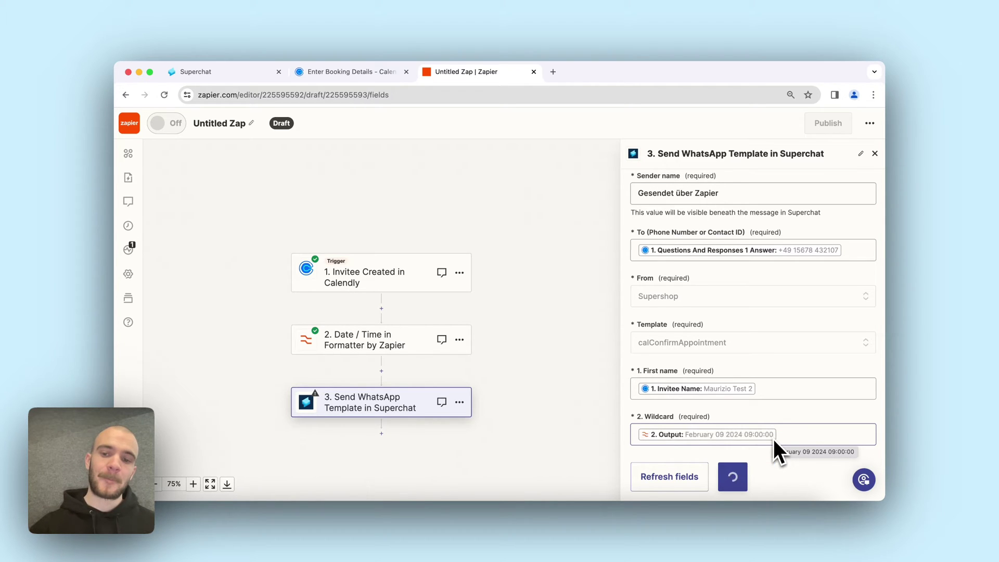
click(753, 476)
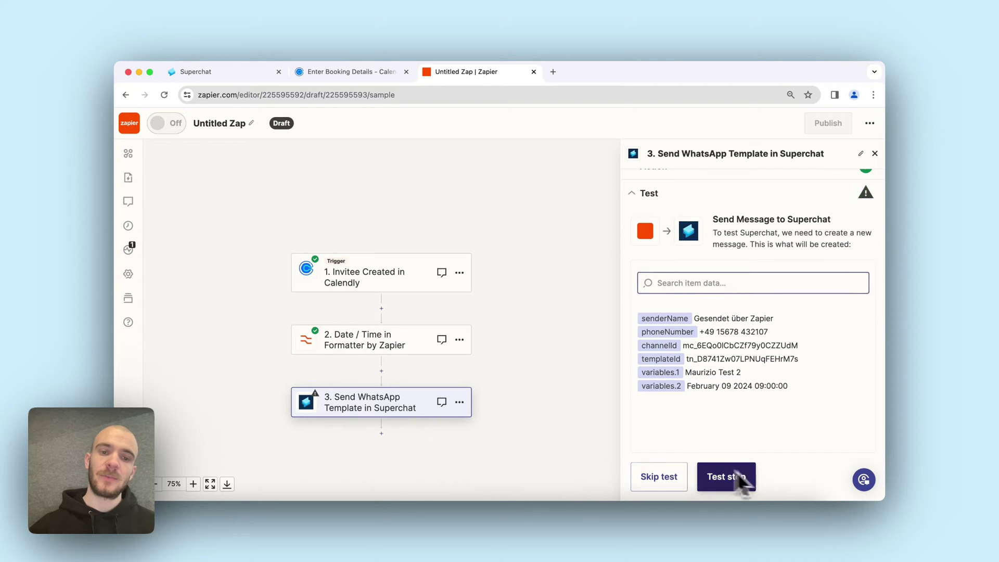
click(744, 479)
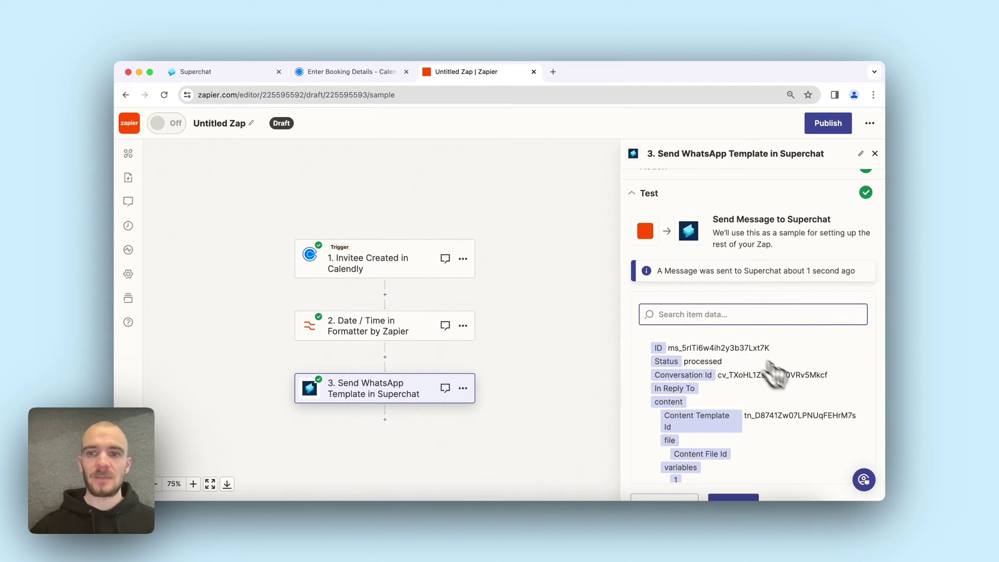
Switch to Superchat, check the test message in the inbox conversation, and return to the Zap in Zapier.
click(233, 76)
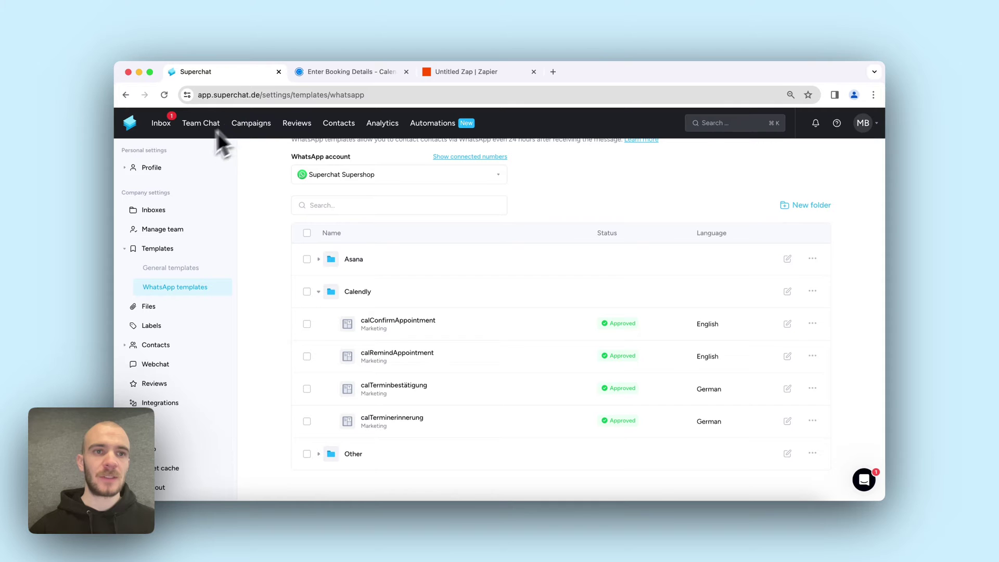
click(170, 129)
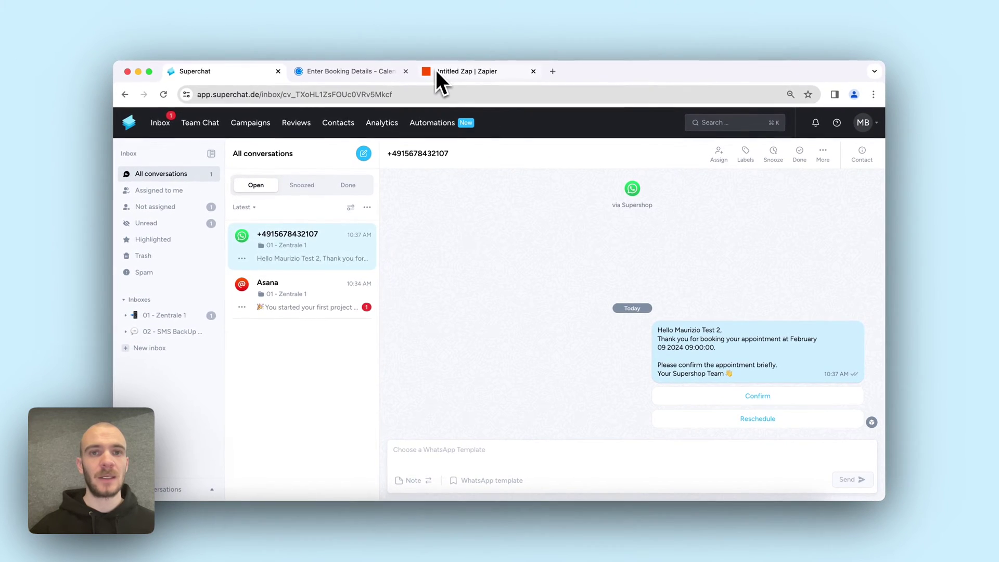
click(436, 71)
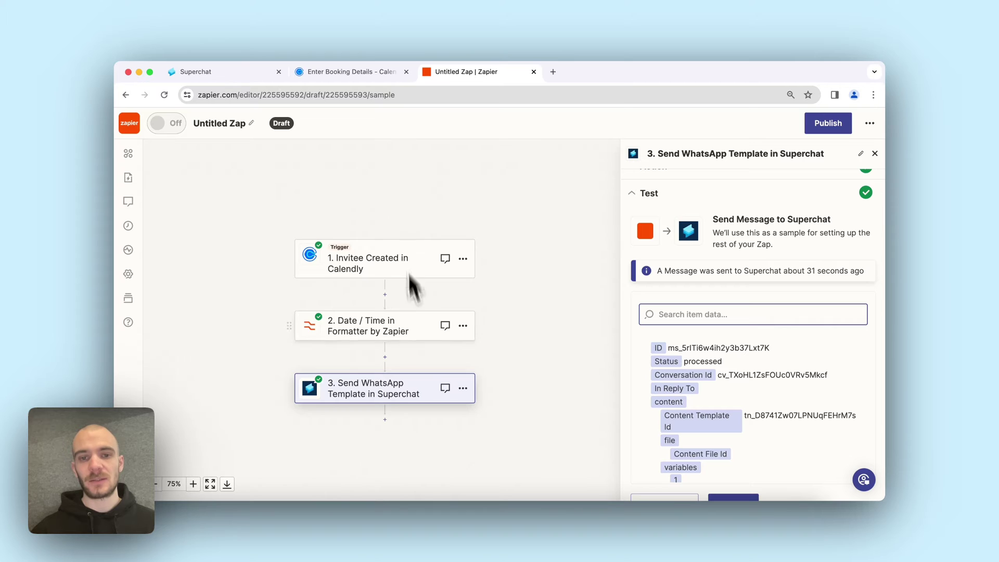
Add a Delay by Zapier step after the Superchat action with the Delay Until event and continue to its action settings.
scroll(414, 291, down, 2)
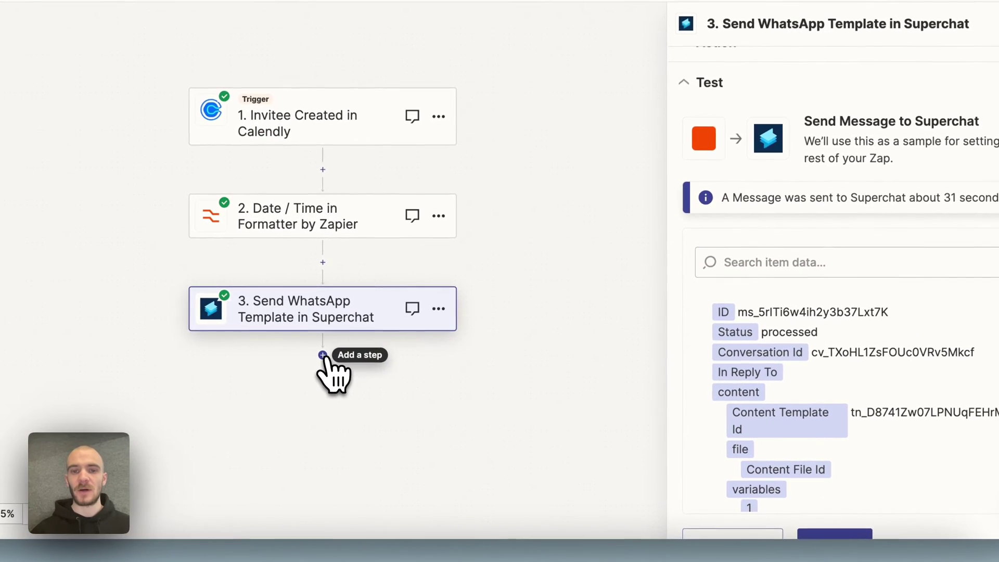
click(384, 373)
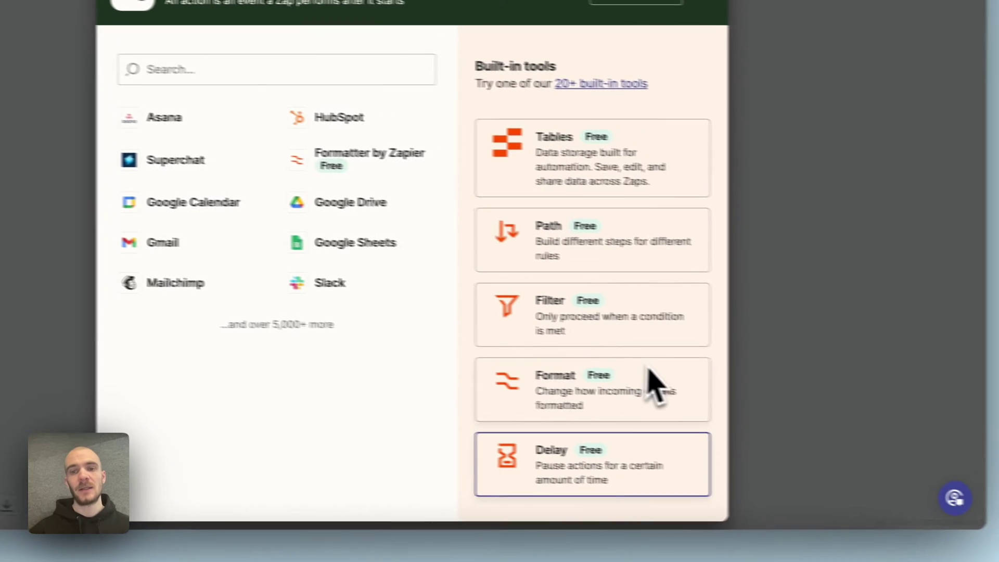
click(695, 476)
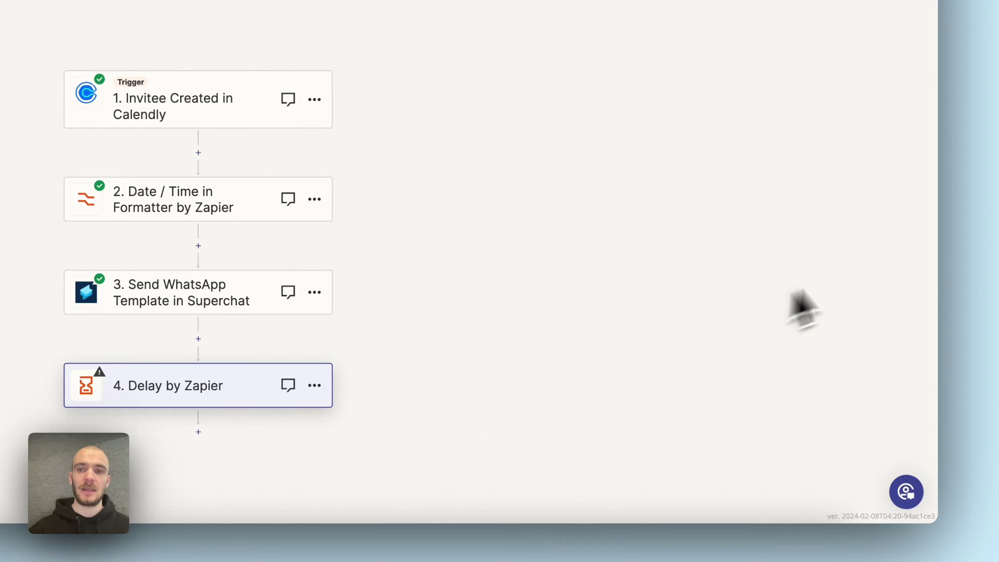
click(664, 169)
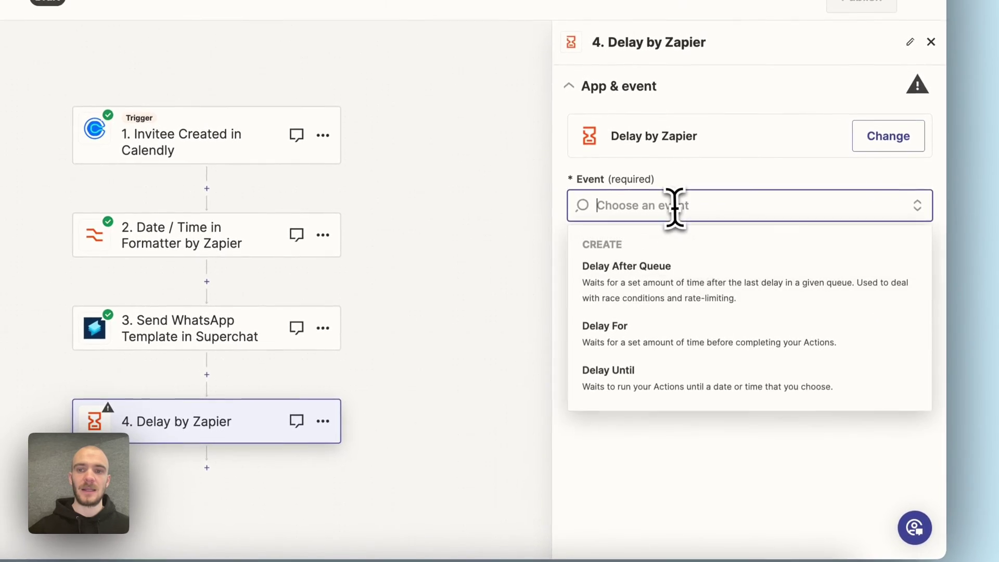
click(649, 382)
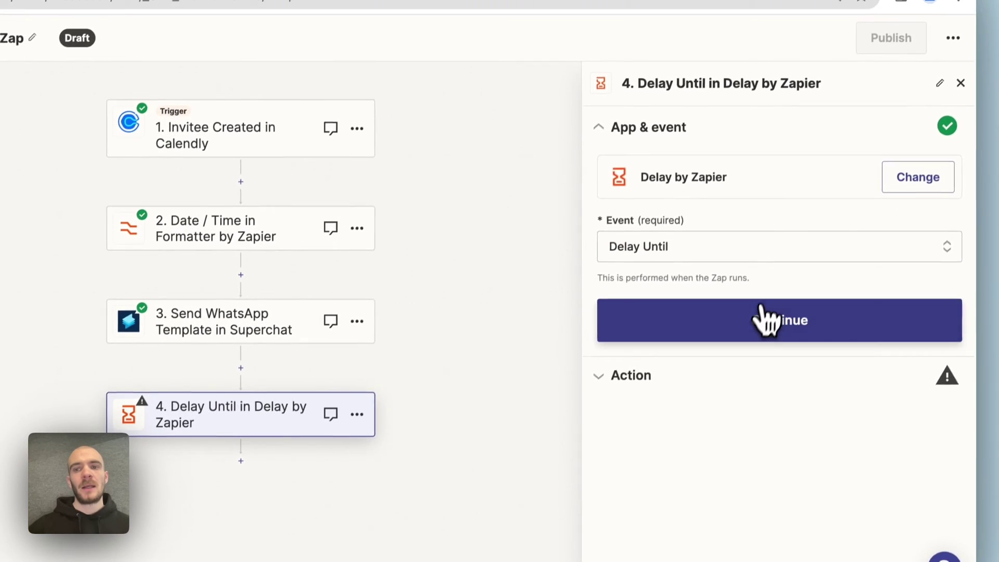
click(761, 309)
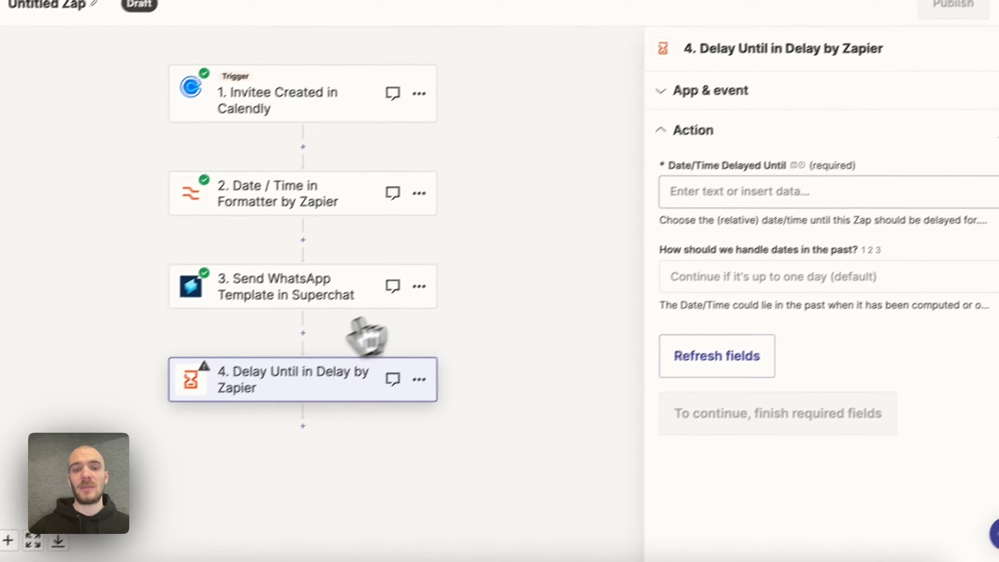
Insert a Formatter by Zapier step with the Date / Time event between the Superchat action and the Delay step.
click(239, 378)
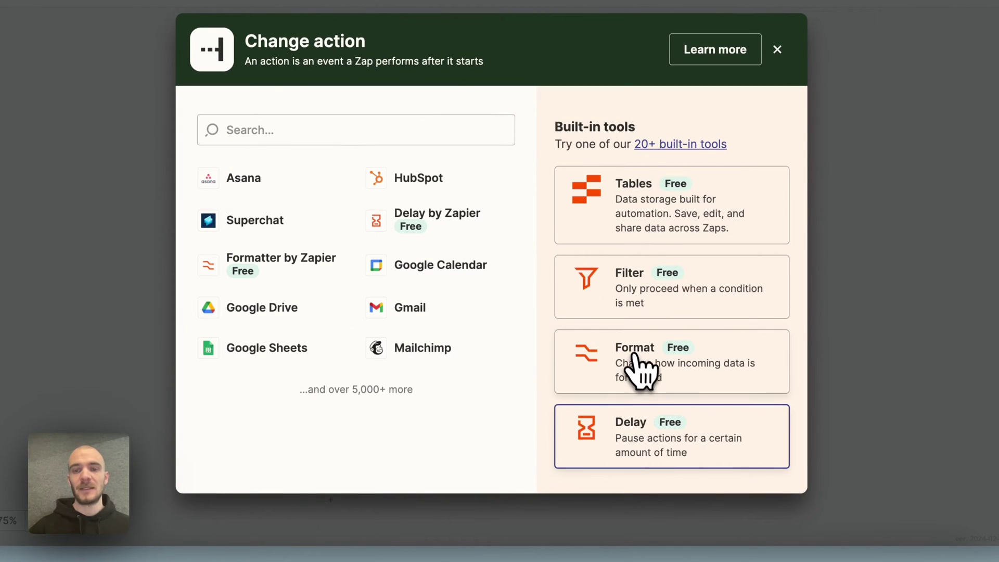
click(642, 367)
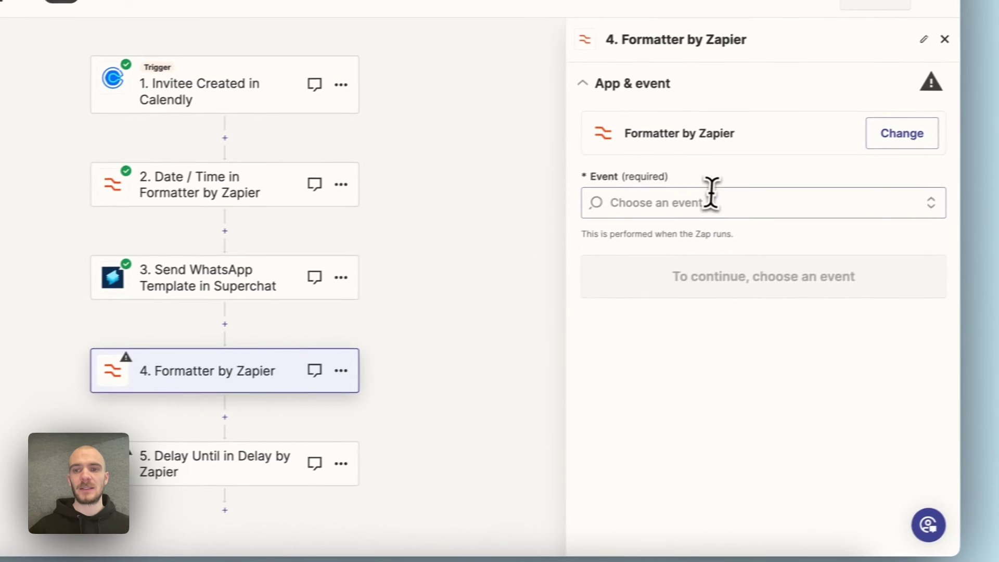
click(811, 192)
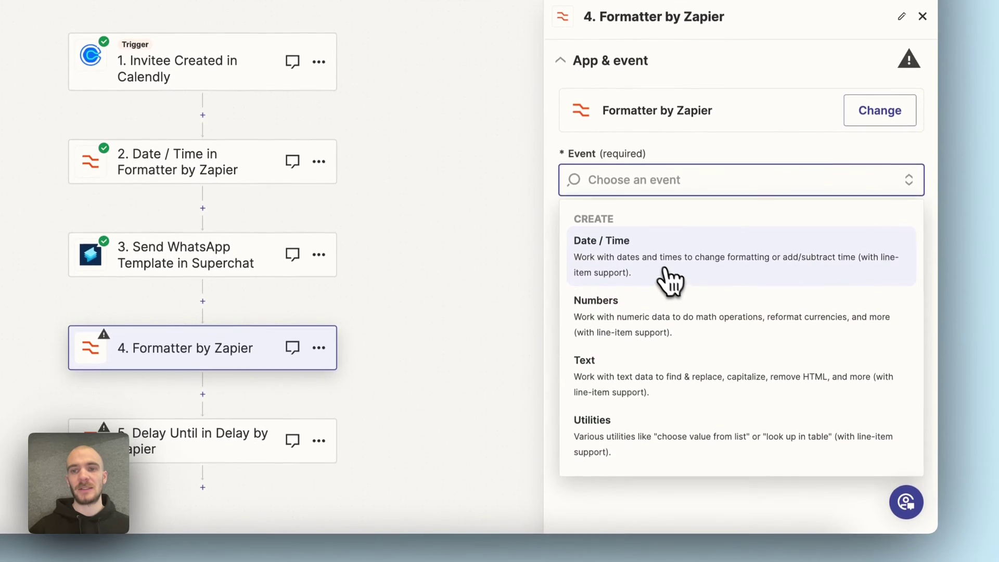
click(668, 283)
click(718, 273)
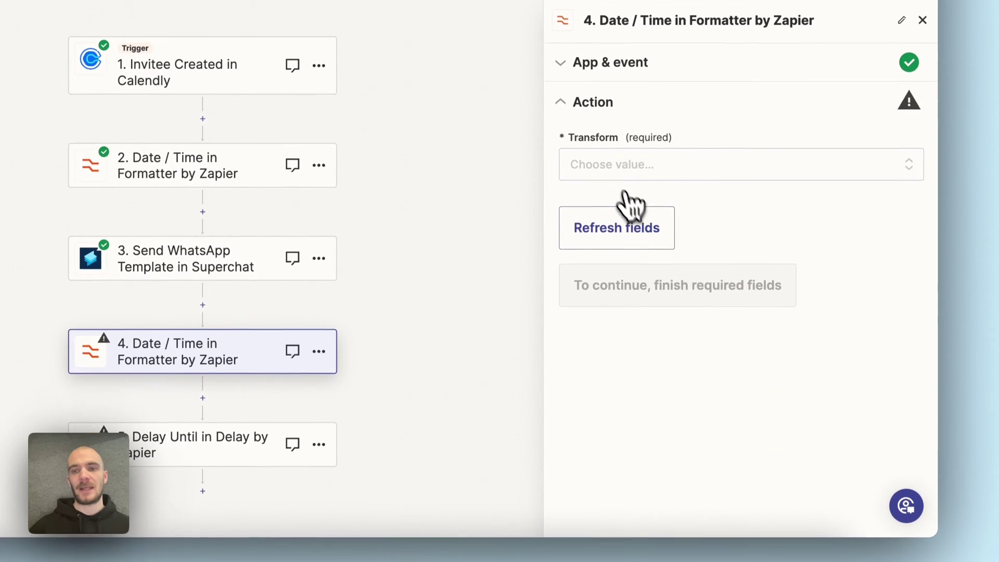
Set the new Formatter's Transform to Add/Subtract Time and map its Input to the step 2 Output.
click(617, 172)
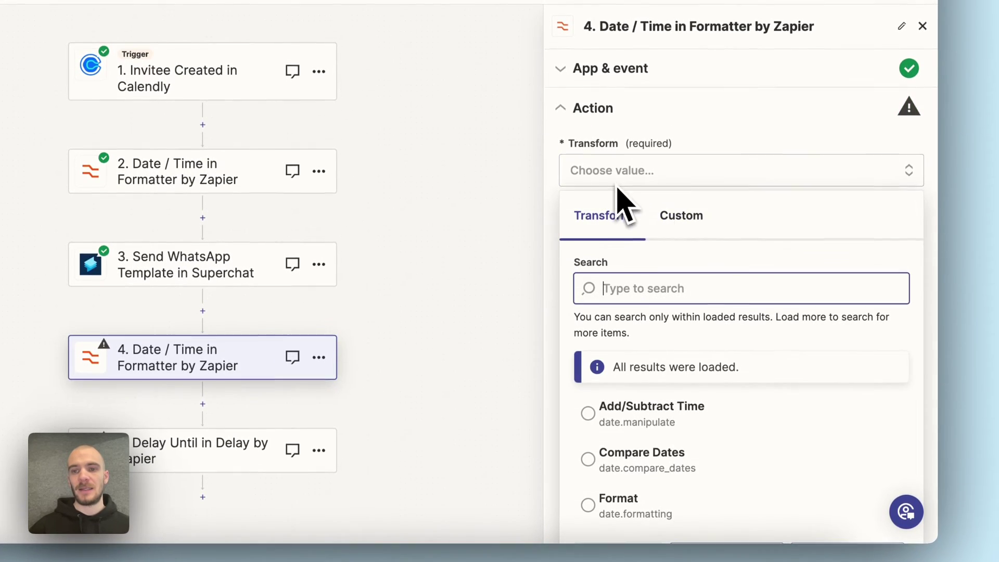
click(660, 411)
click(670, 337)
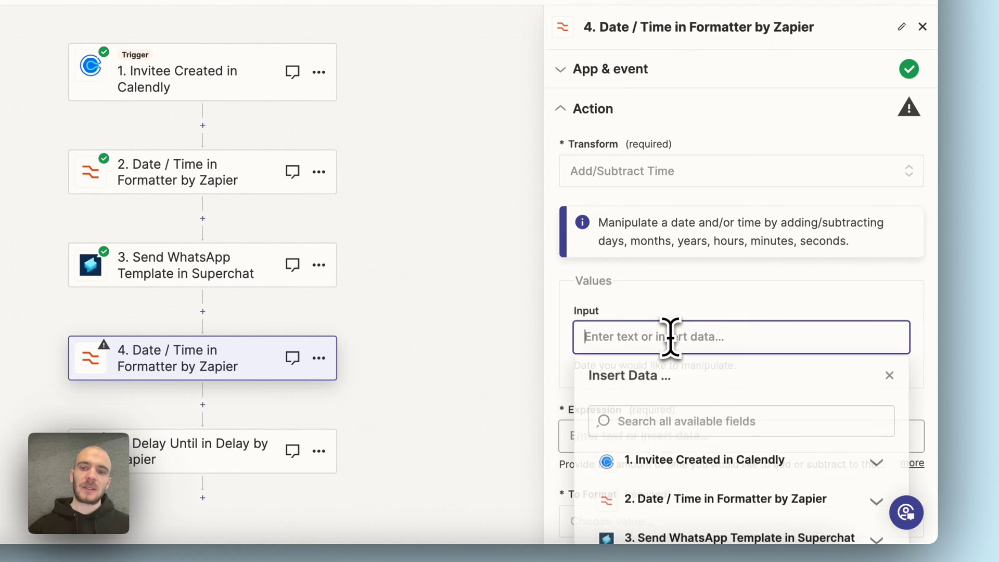
scroll(673, 348, down, 2)
click(670, 387)
scroll(669, 403, down, 2)
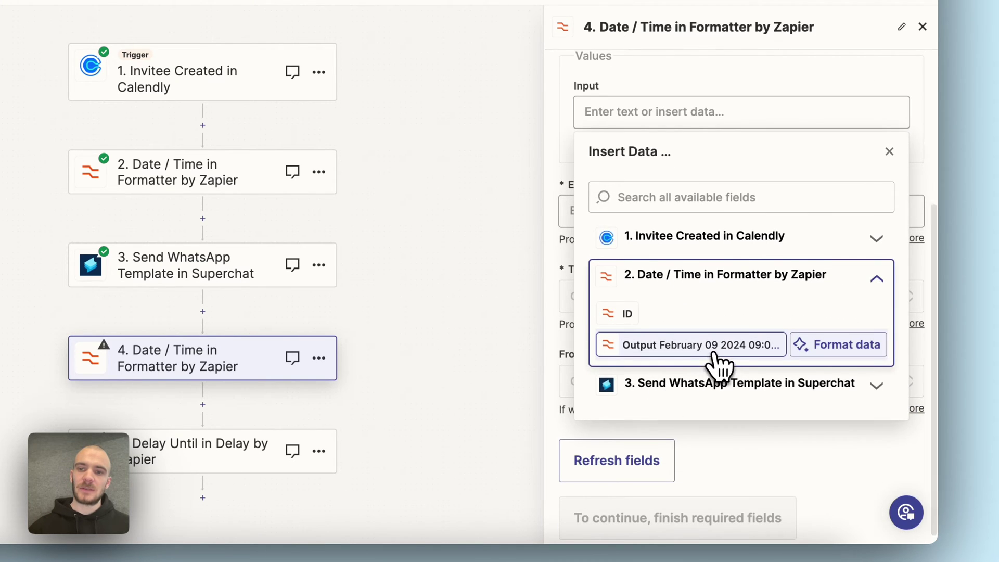
click(692, 344)
click(726, 89)
Expand the Expression field's help text and set the expression to -1 day.
click(671, 211)
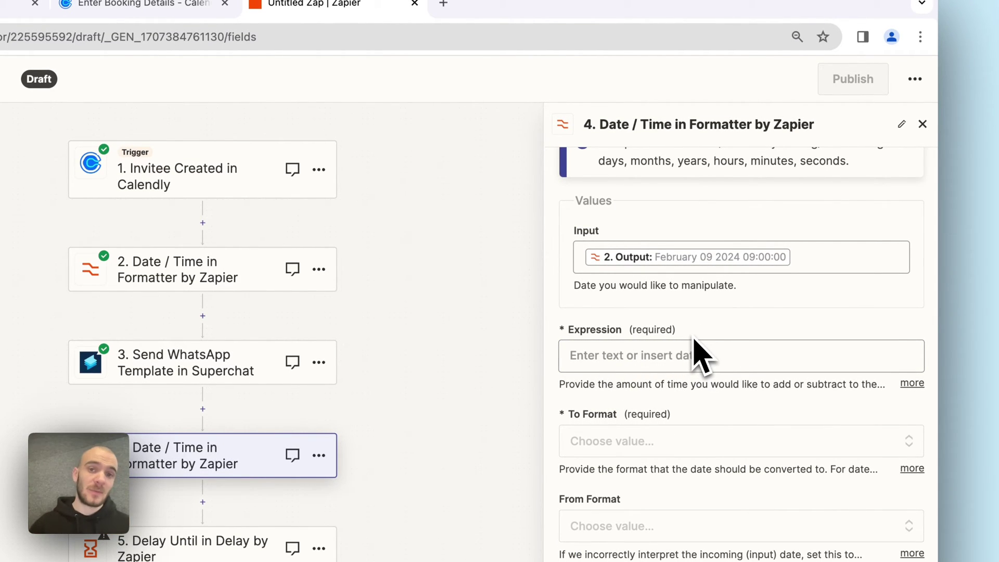
click(910, 384)
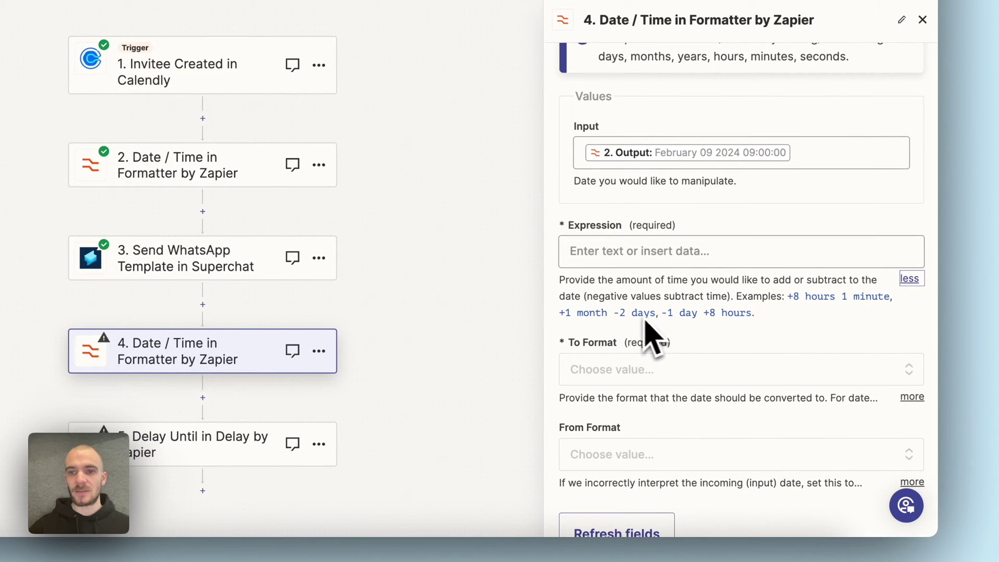
click(603, 247)
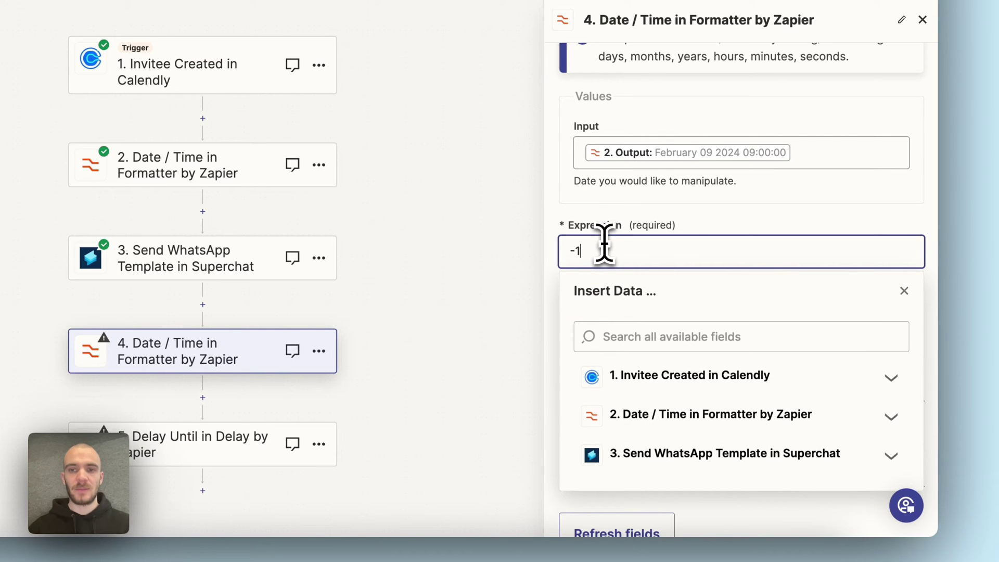
click(769, 212)
Set the To Format to MMMM DD YYYY HH:mm:ss, test the Formatter step and continue to the Delay step.
scroll(738, 312, down, 2)
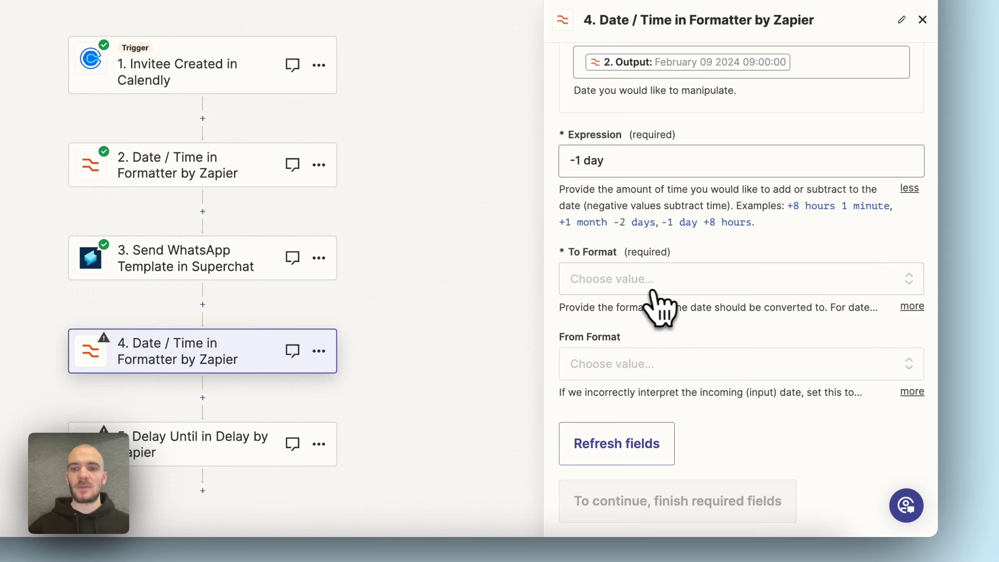
click(705, 287)
scroll(714, 312, down, 5)
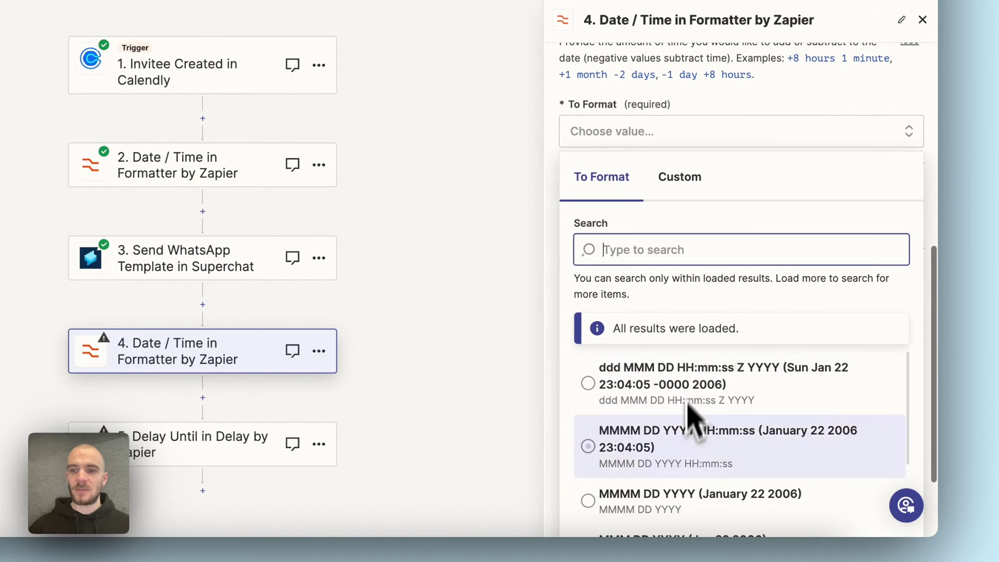
scroll(691, 446, up, 1)
click(687, 356)
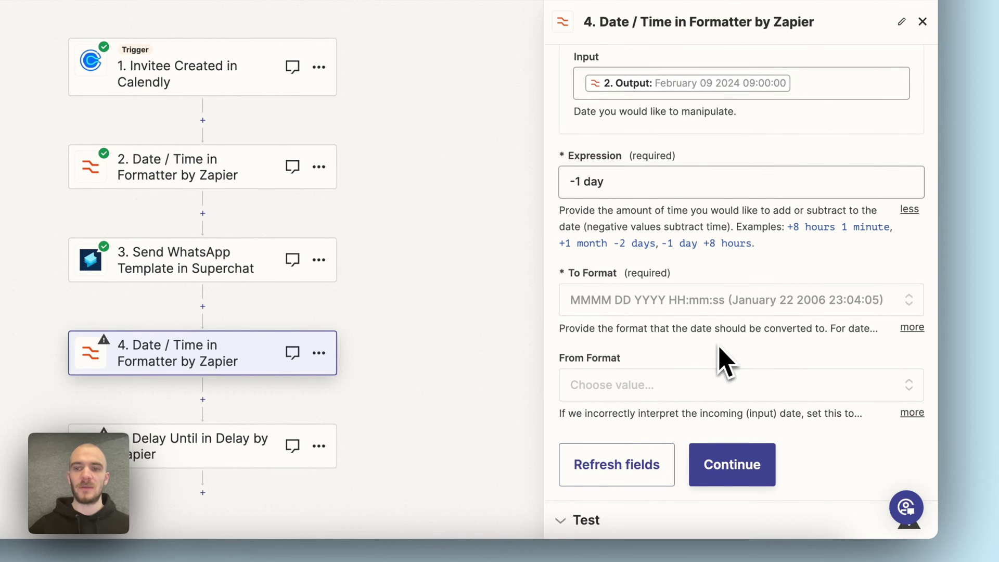
click(733, 460)
click(728, 455)
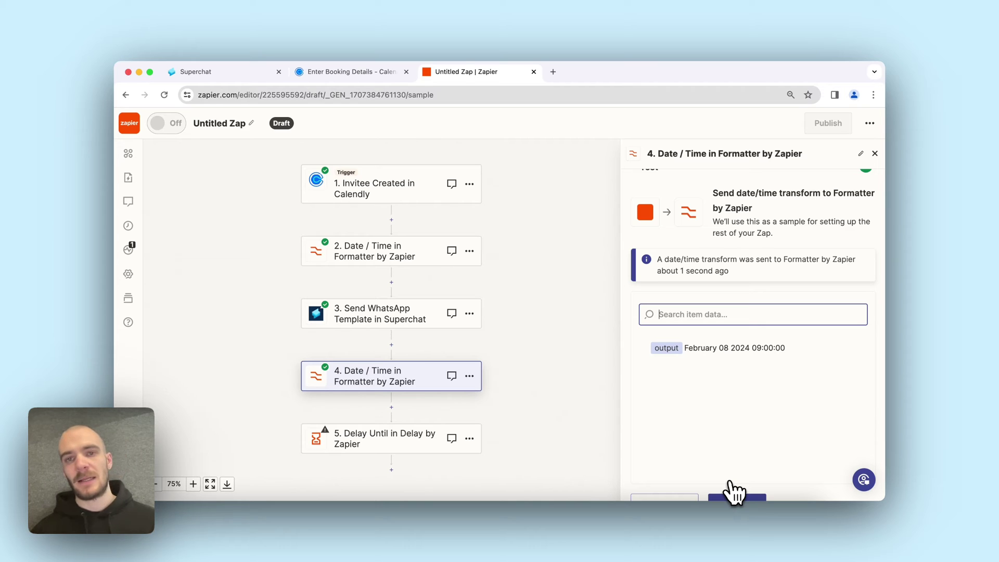
scroll(733, 492, down, 2)
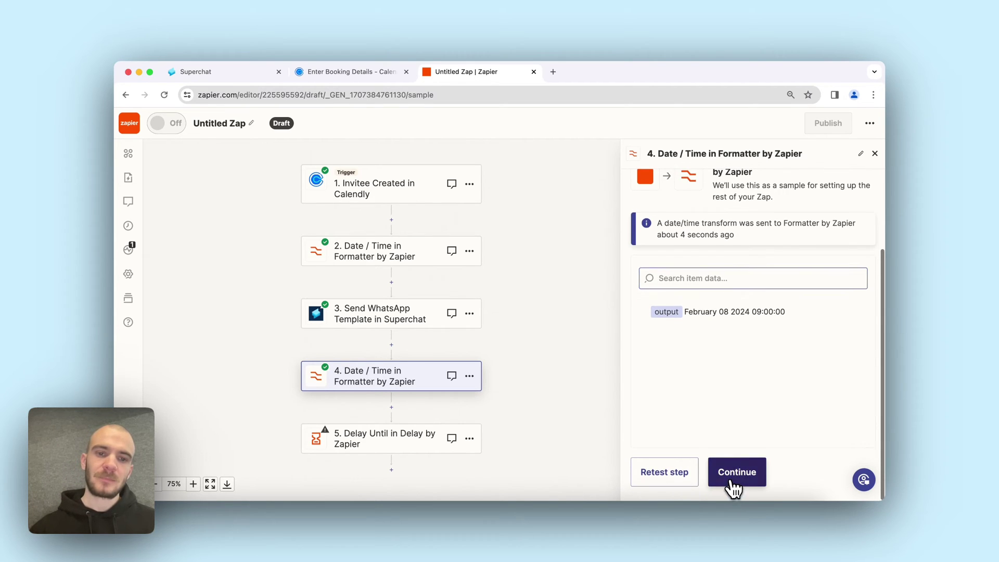
click(734, 487)
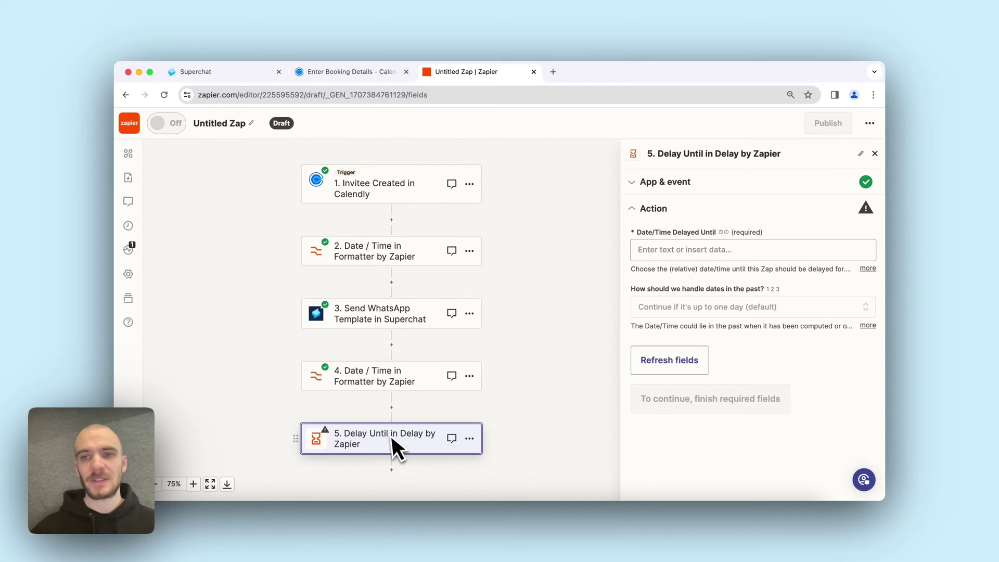
Map Date/Time Delayed Until to the step 4 Output and keep past-date handling at Continue if it's up to one day.
click(716, 248)
click(679, 411)
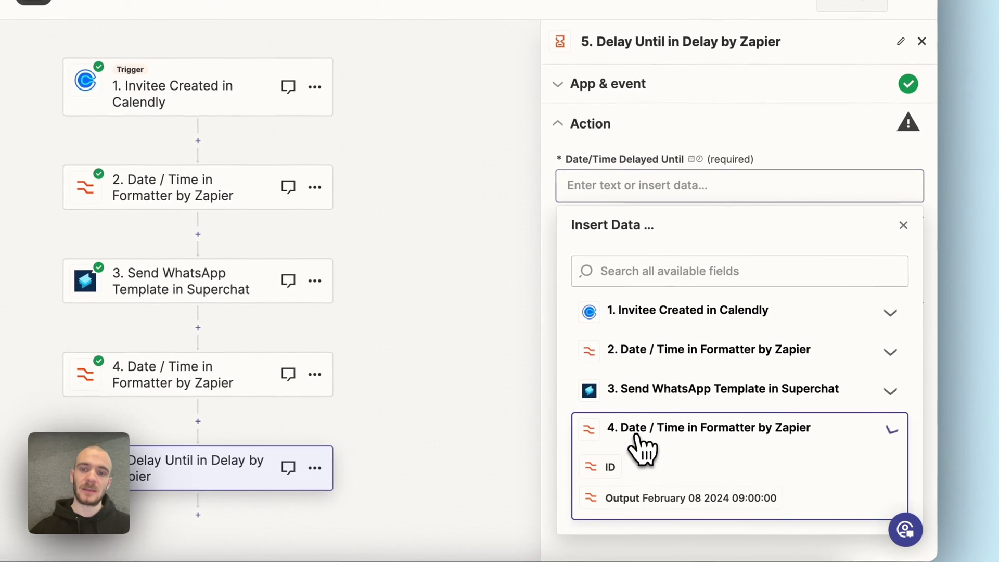
click(687, 497)
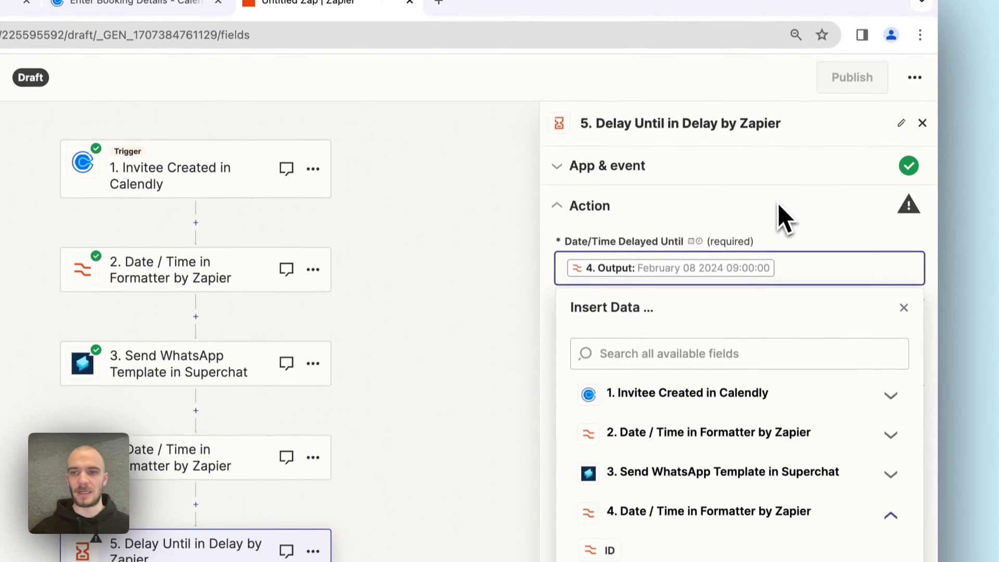
click(780, 137)
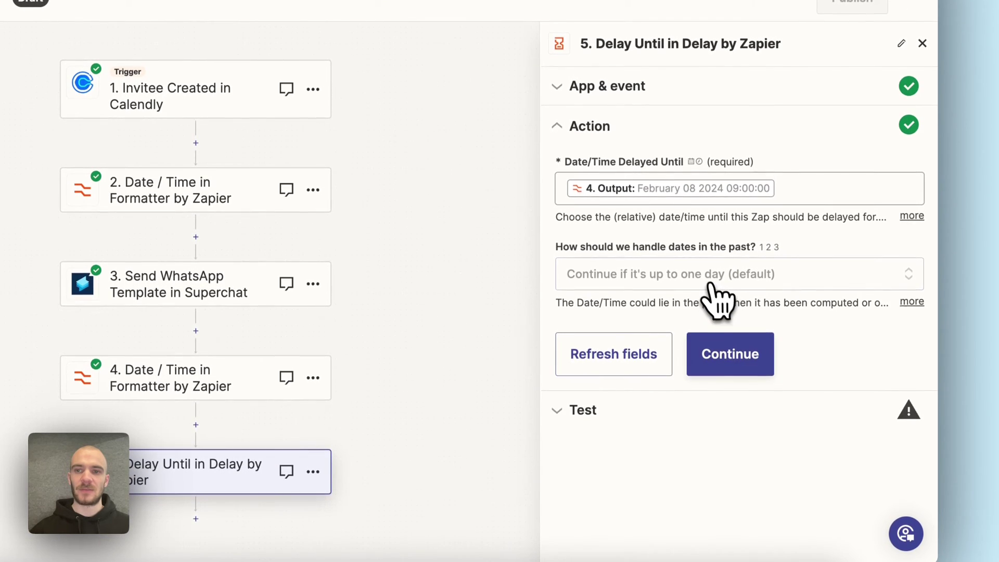
click(743, 286)
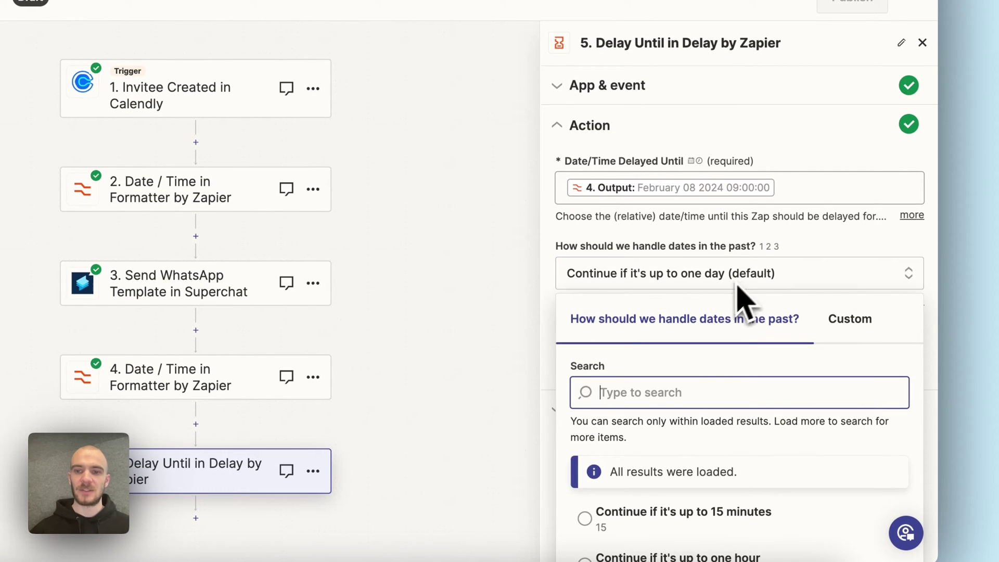
click(802, 267)
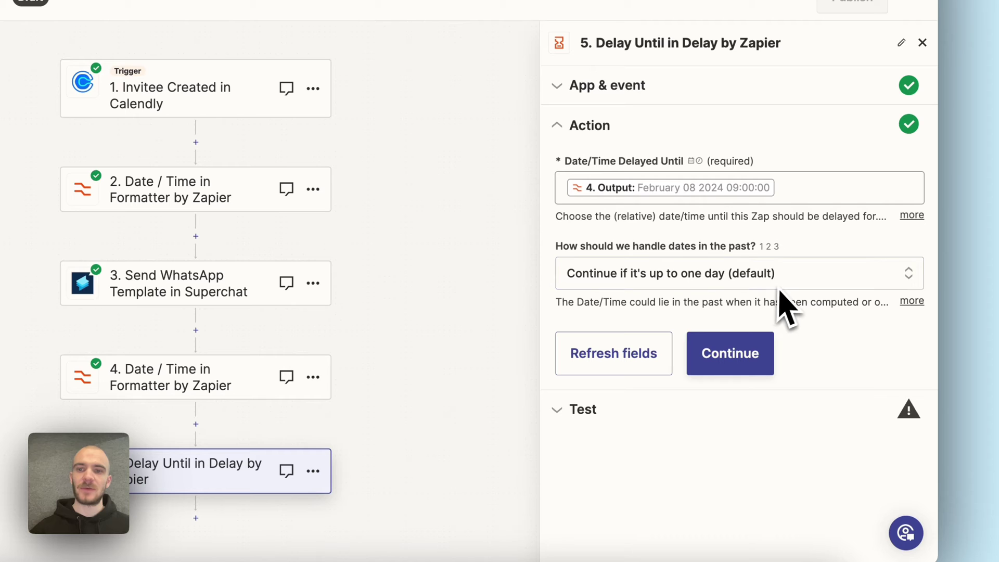
Accept the Delay Until settings and skip the test of this action.
click(757, 358)
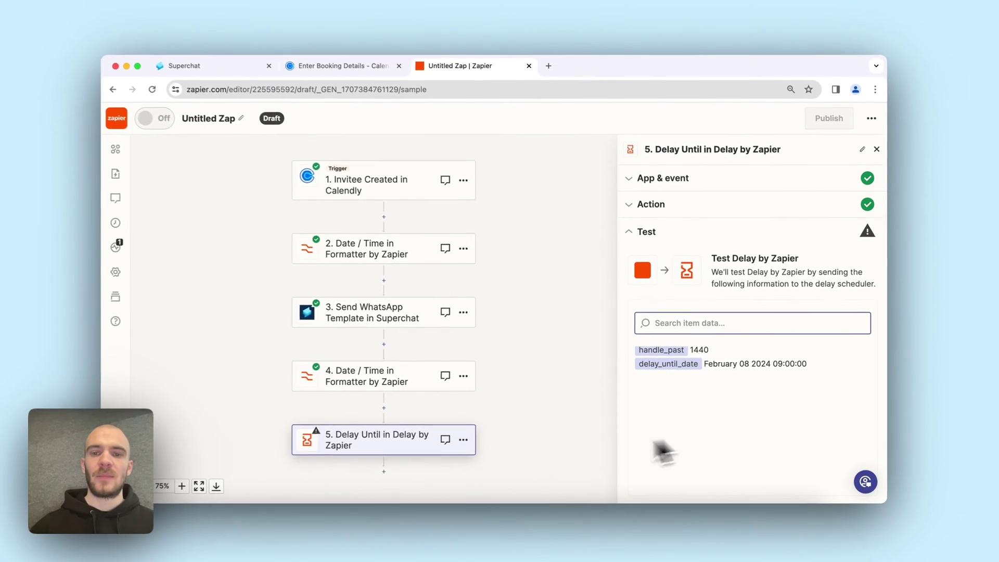
click(660, 474)
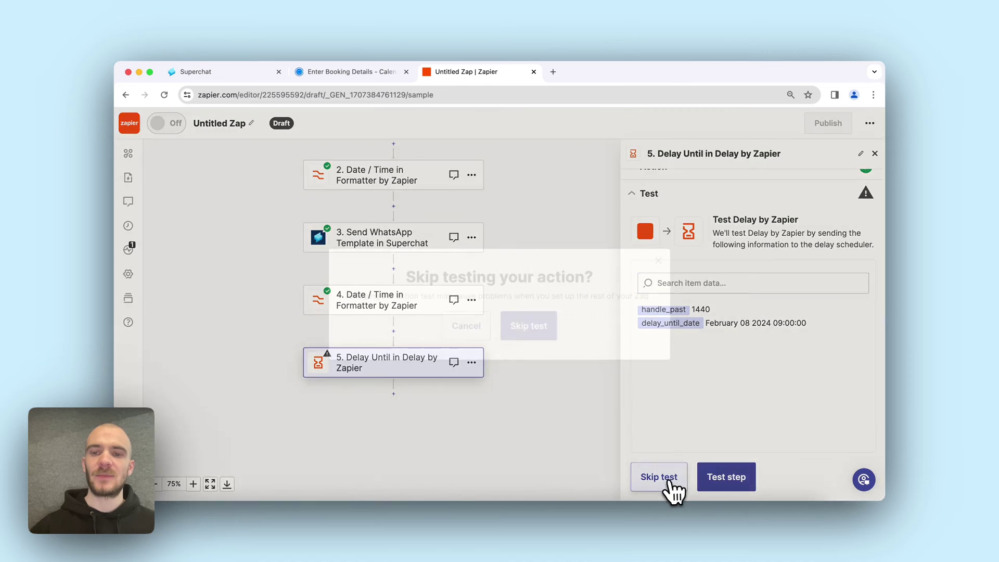
click(528, 326)
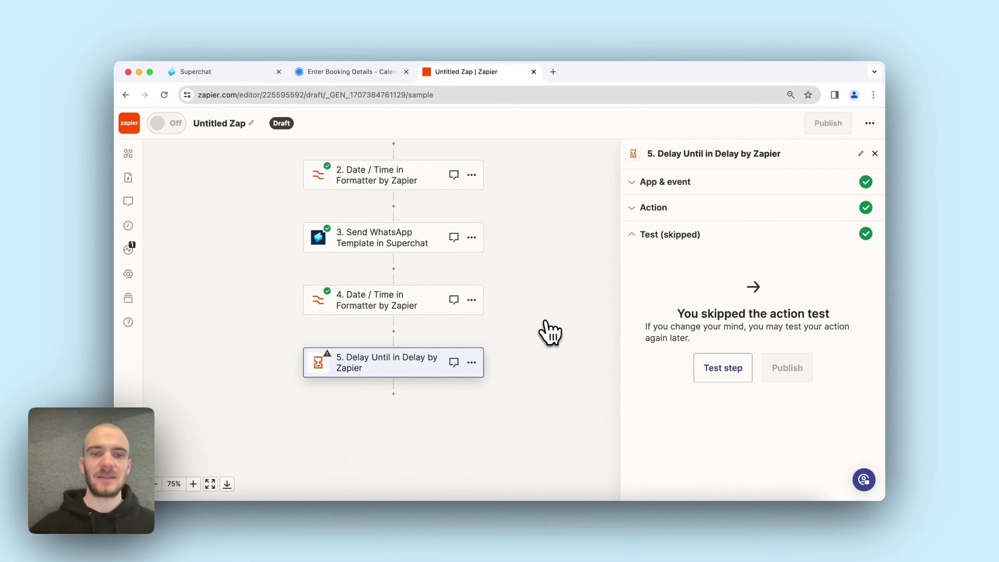
Add a Superchat action after the Delay step with the Send WhatsApp Template event and continue to its account section.
click(394, 393)
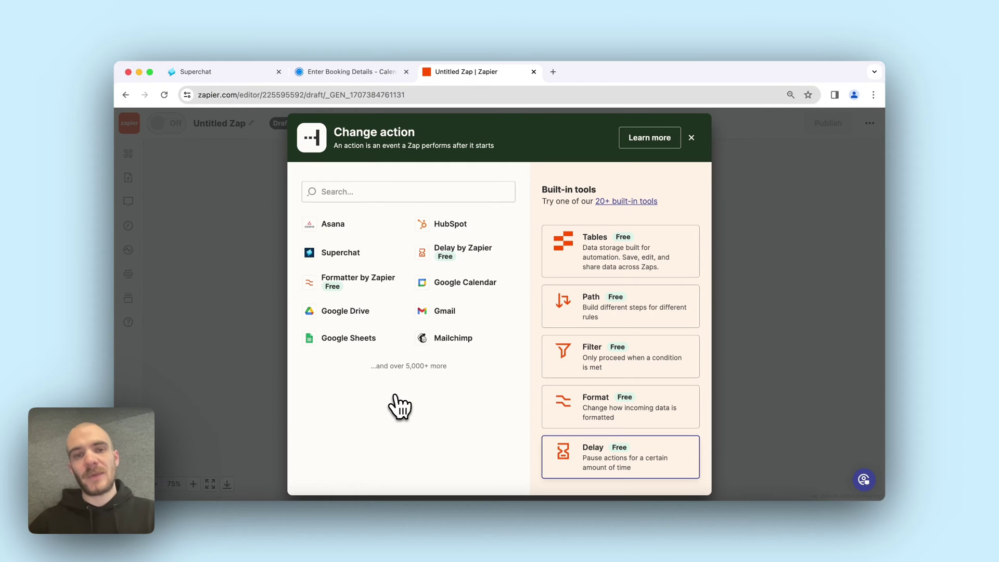
click(341, 254)
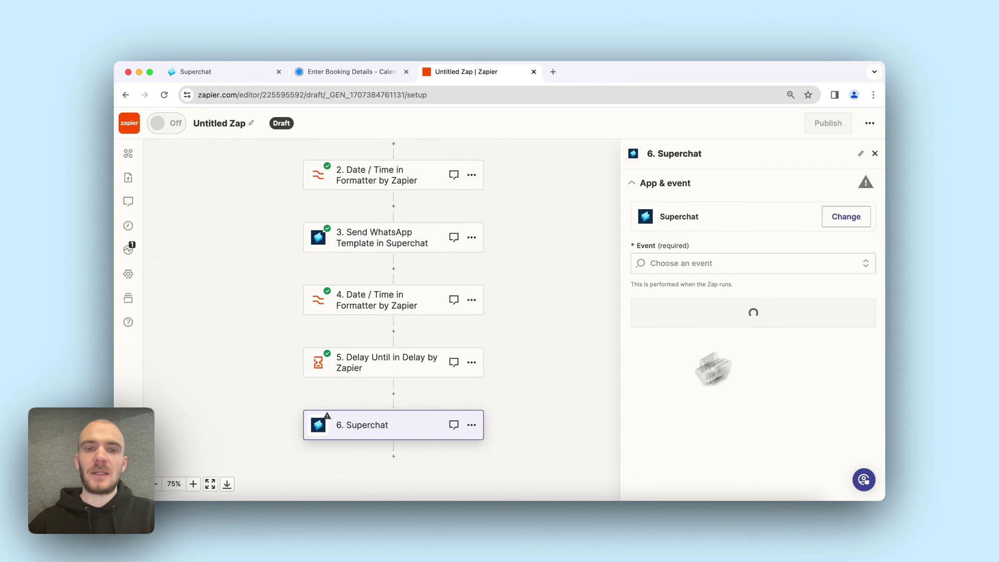
click(687, 263)
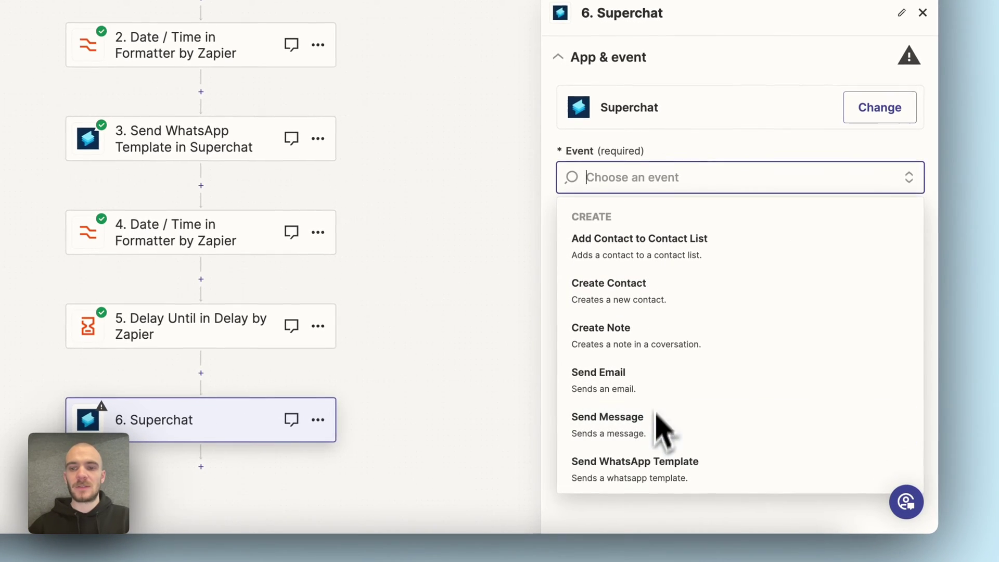
click(692, 456)
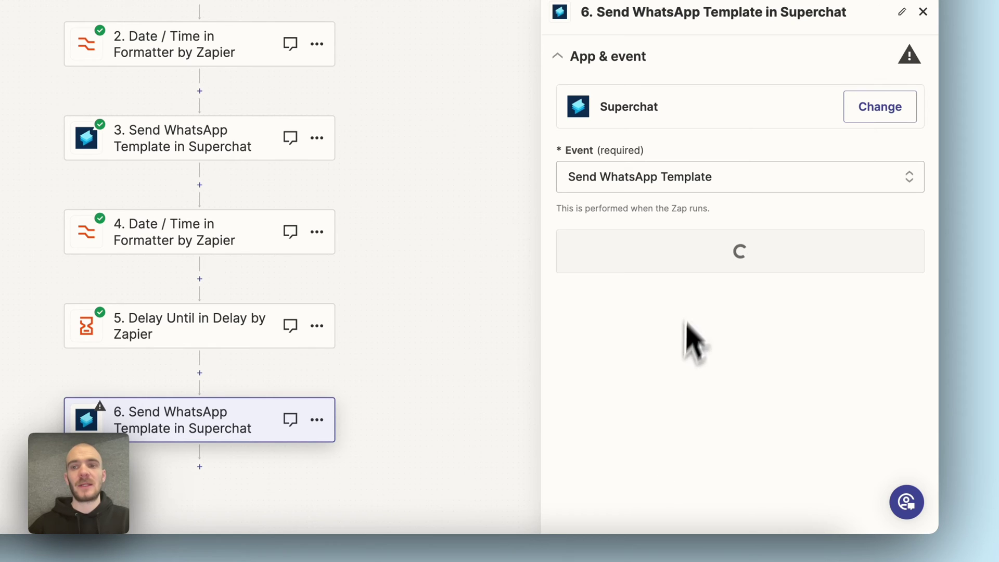
click(656, 256)
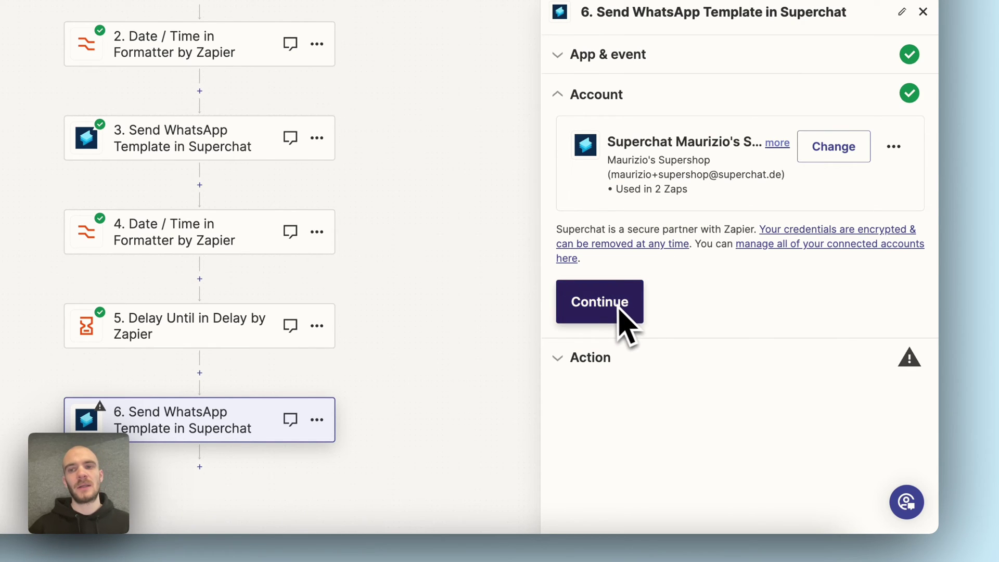
Continue to the action settings and map the To field to Questions And Responses 1 Answer from the Calendly step.
click(634, 302)
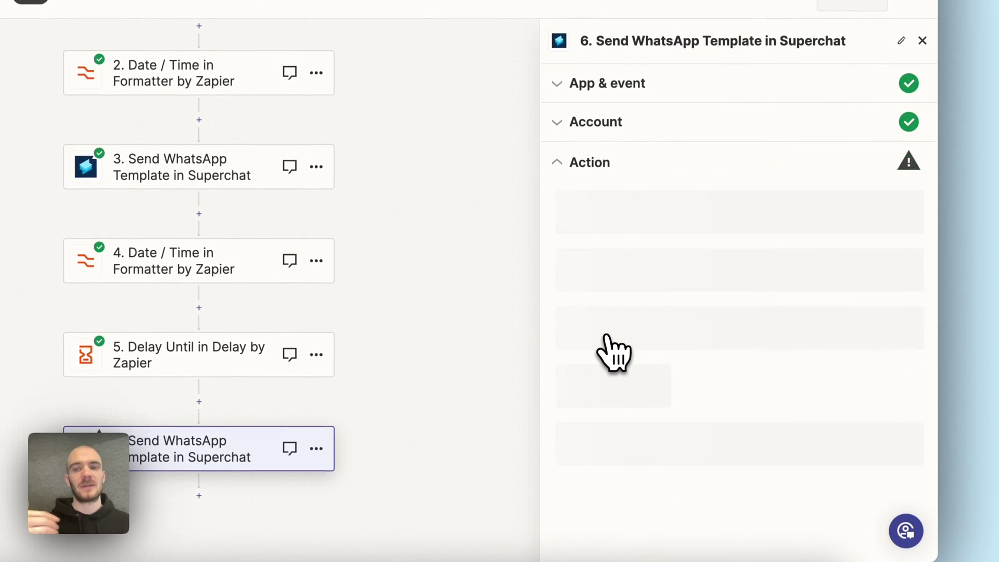
click(629, 272)
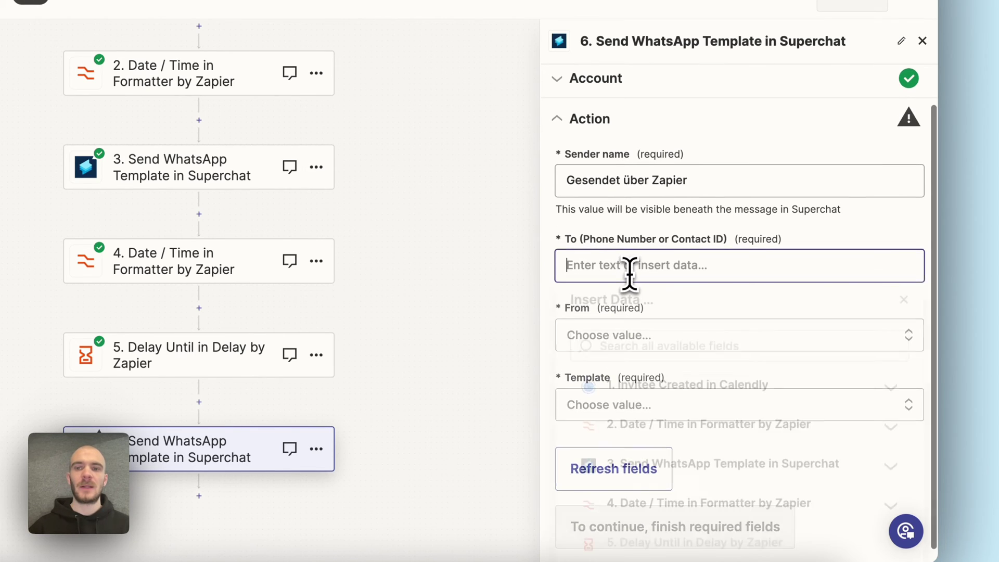
scroll(731, 434, down, 1)
click(703, 379)
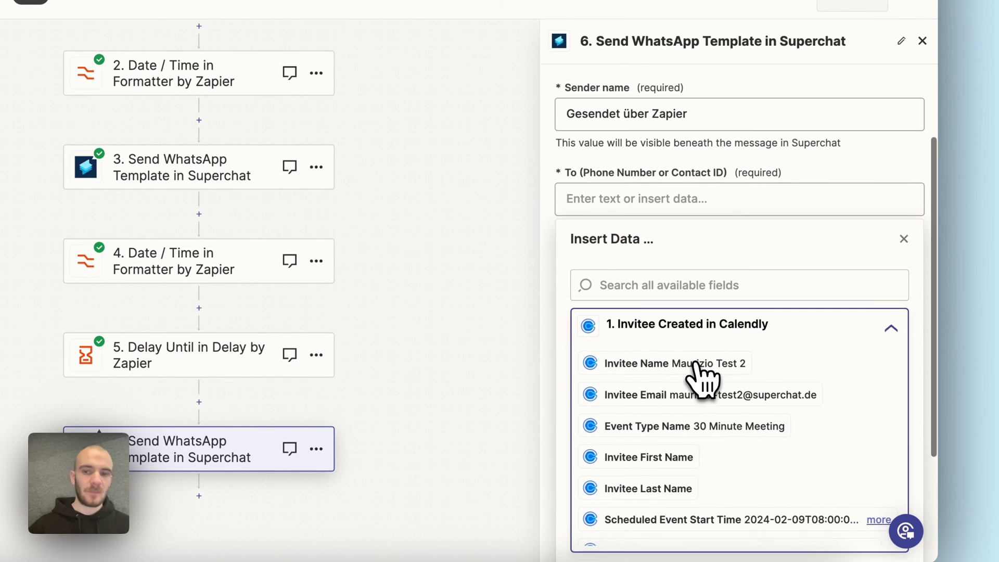
scroll(718, 463, down, 3)
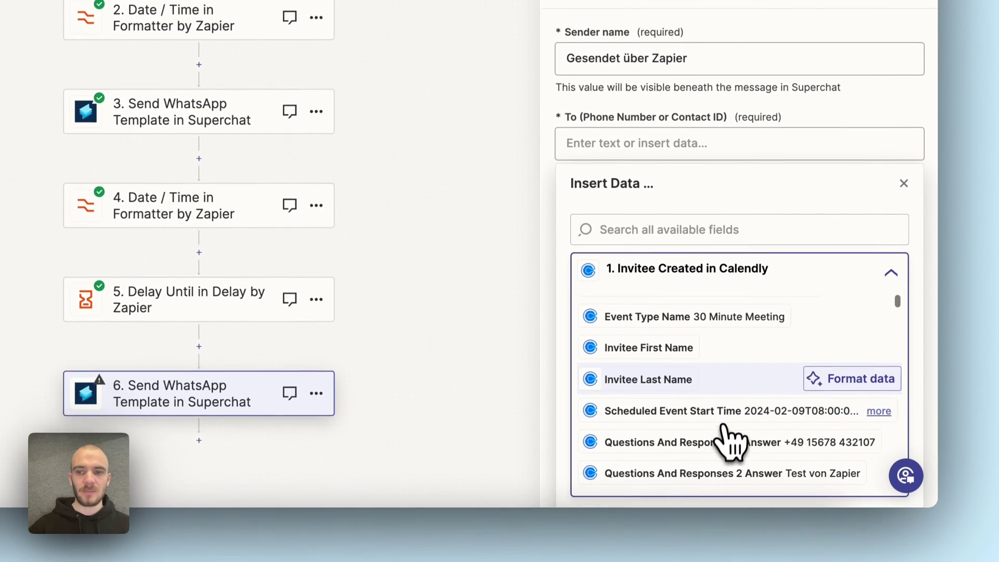
click(725, 444)
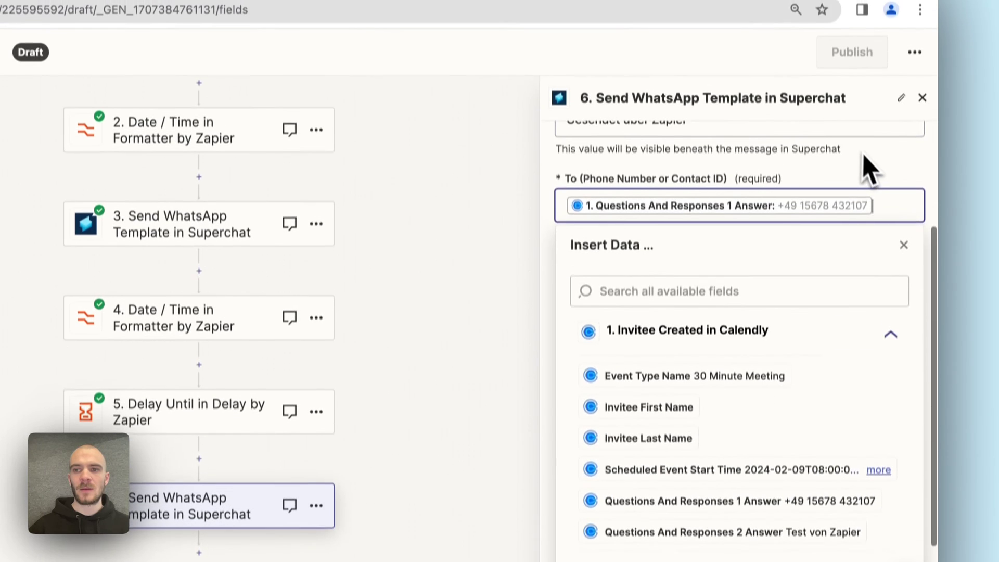
click(866, 171)
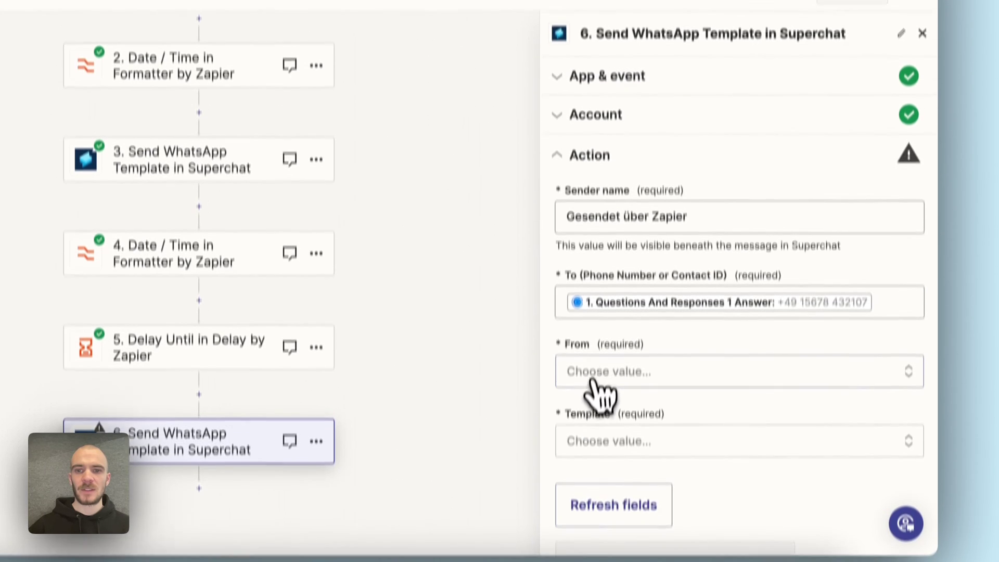
Set From to Supershop and find and select the calRemindAppointment template.
click(598, 414)
scroll(619, 394, down, 2)
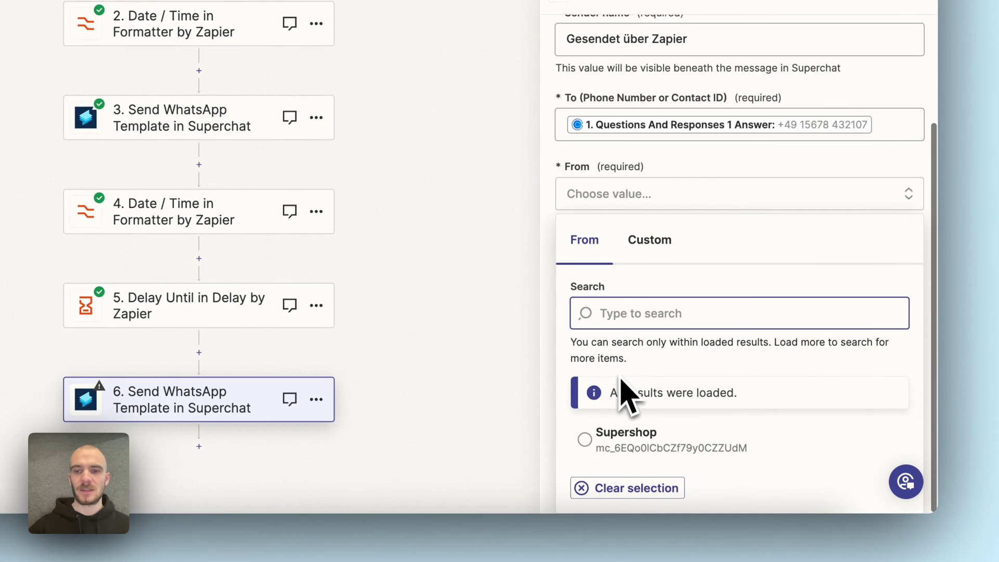
click(649, 443)
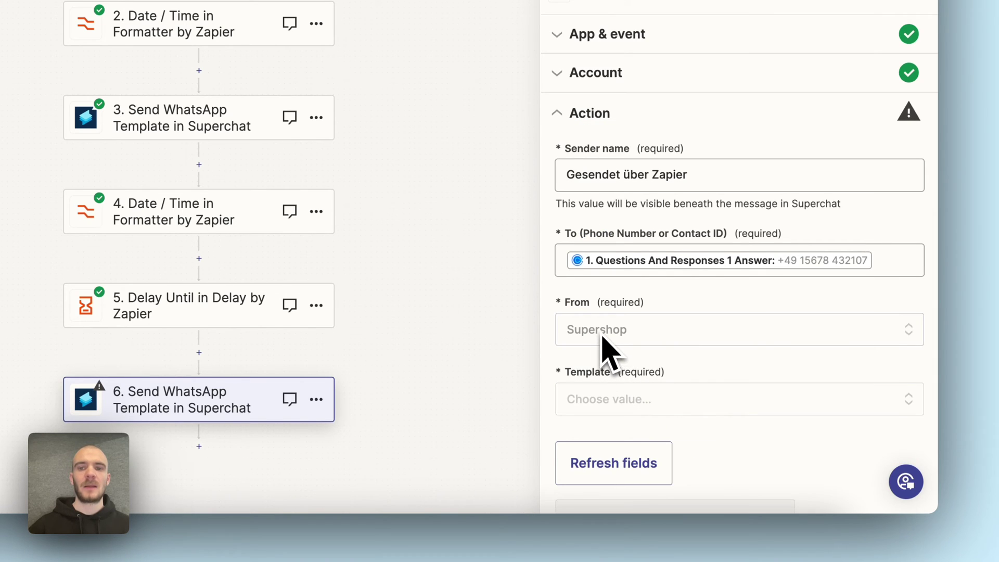
scroll(624, 343, down, 1)
click(623, 364)
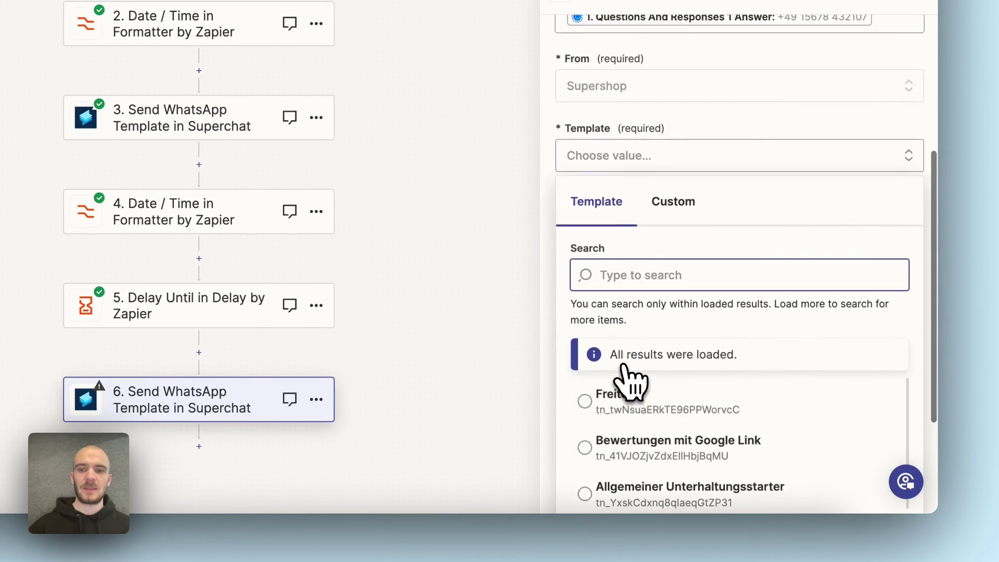
scroll(629, 380, down, 2)
text(cal)
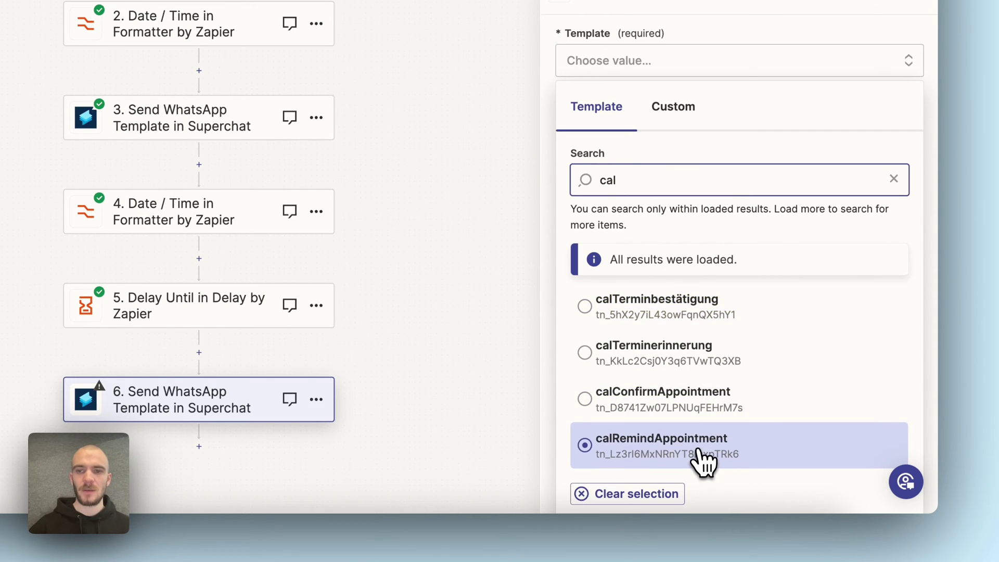
click(703, 460)
scroll(648, 357, down, 3)
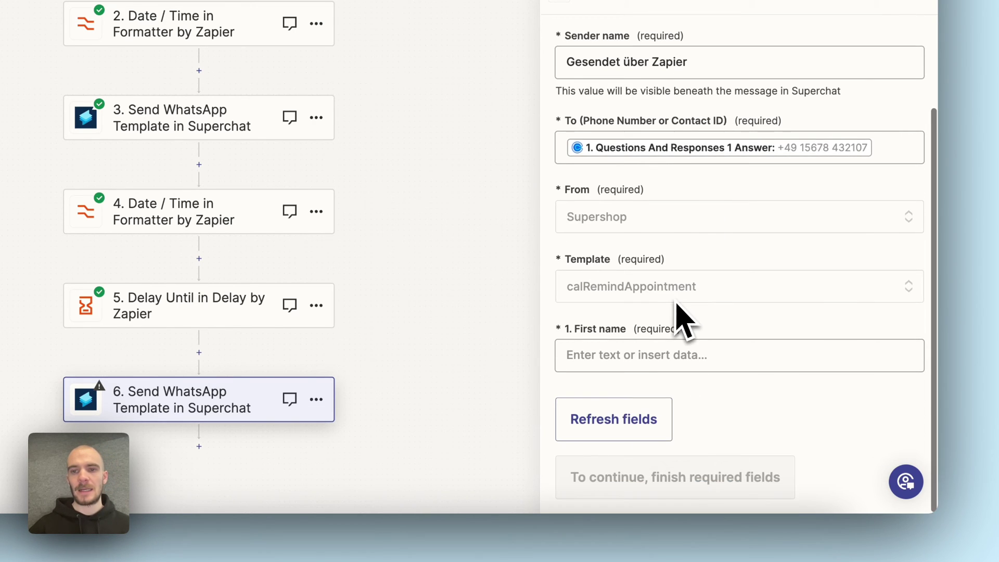
Map the template's First name variable to the Calendly Invitee Name and test the step by sending the message.
click(621, 359)
scroll(624, 354, down, 3)
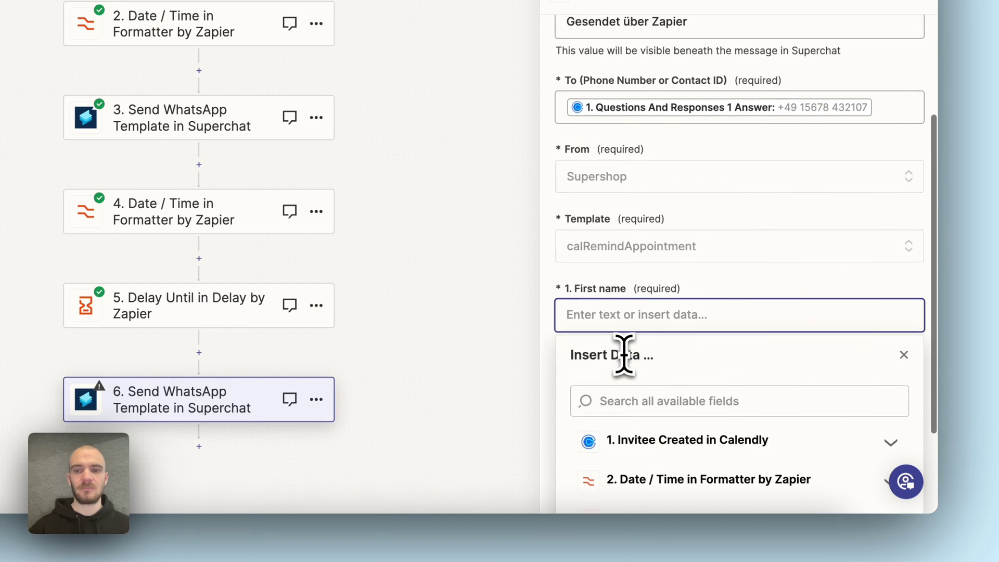
click(684, 404)
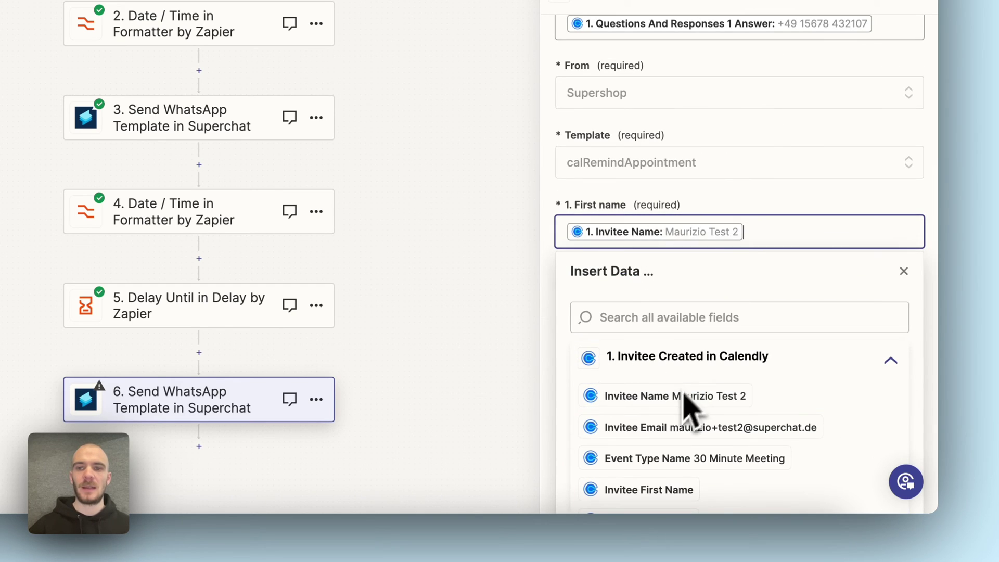
click(768, 228)
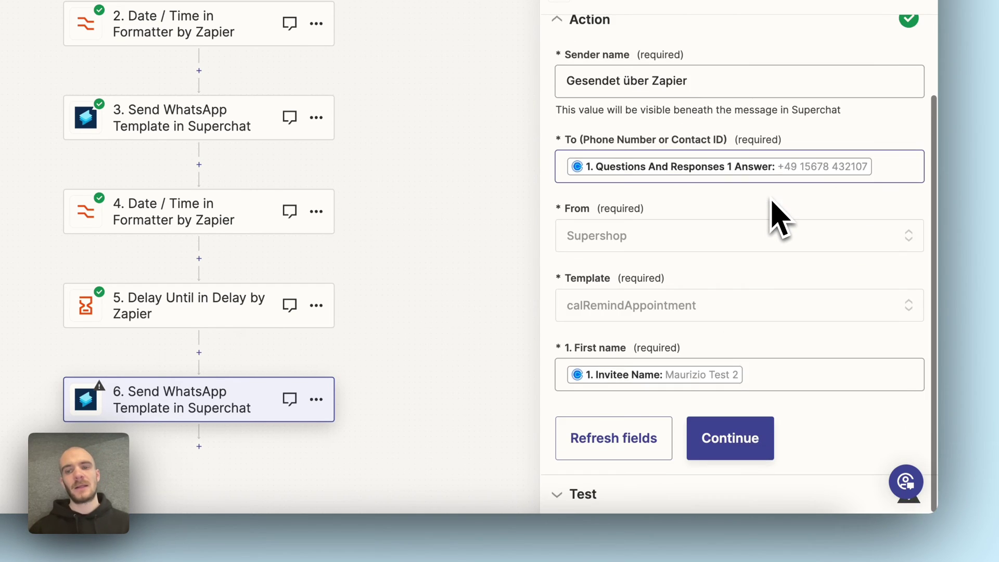
scroll(775, 216, down, 1)
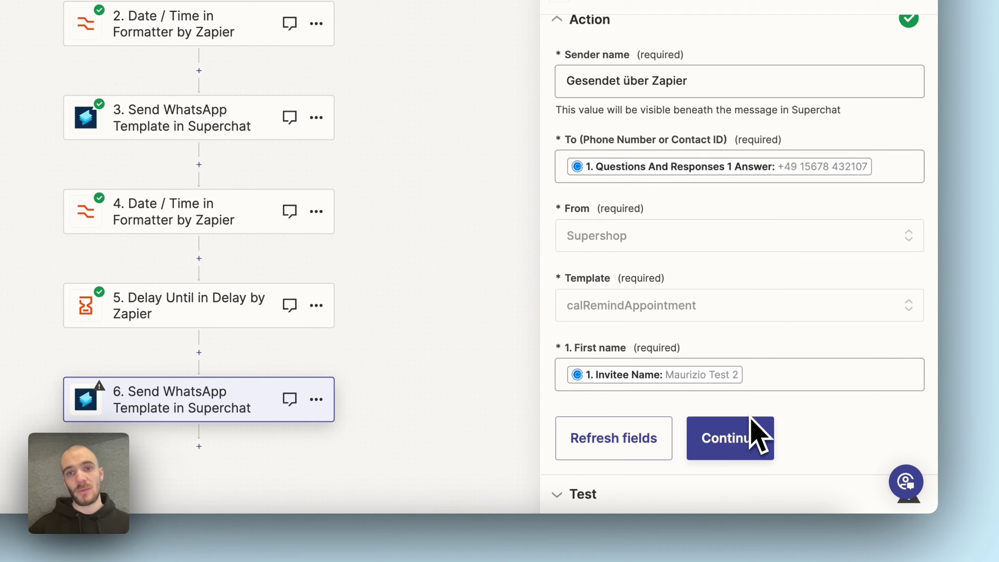
click(744, 441)
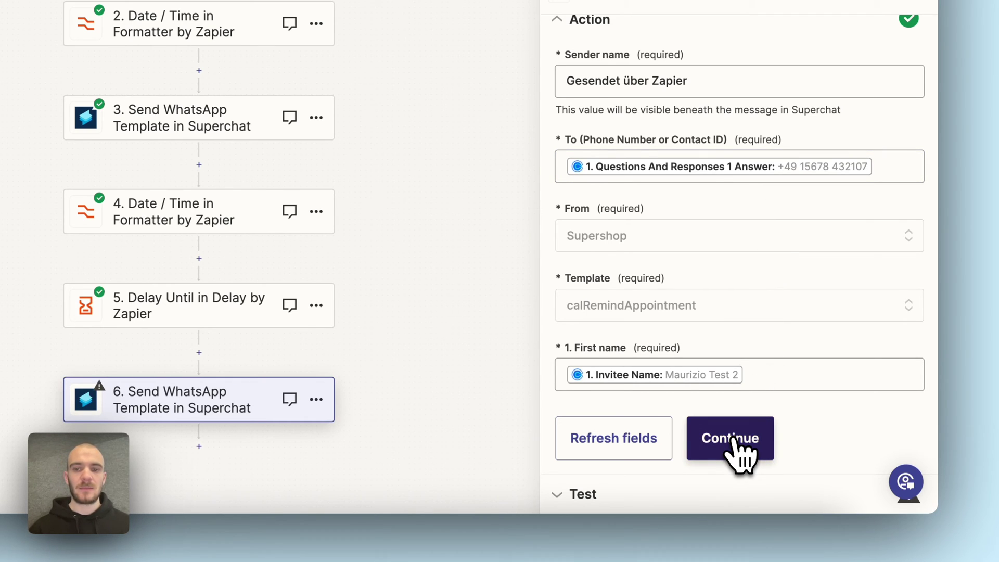
click(676, 471)
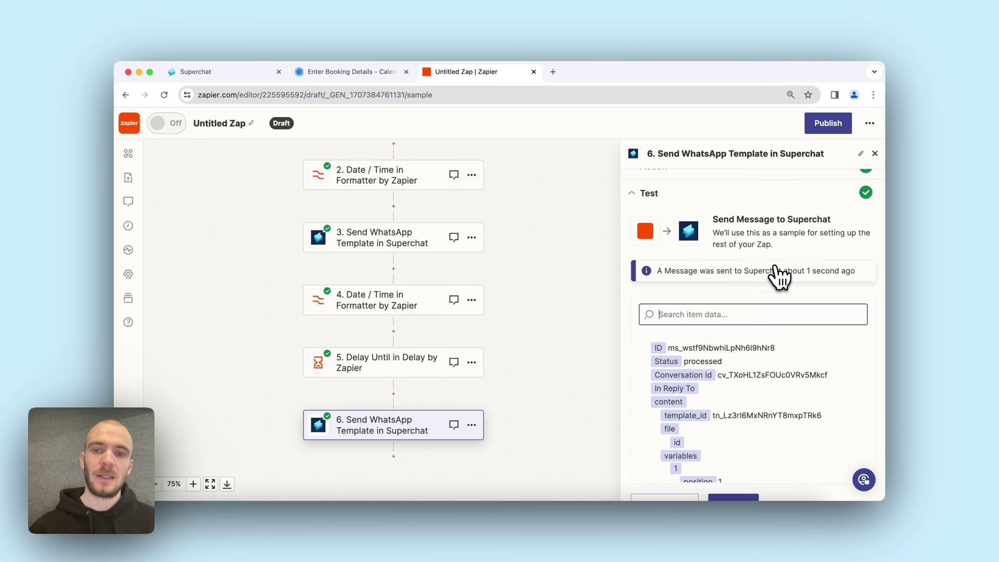
Switch to Superchat and examine the reminder message in the WhatsApp conversation.
click(215, 76)
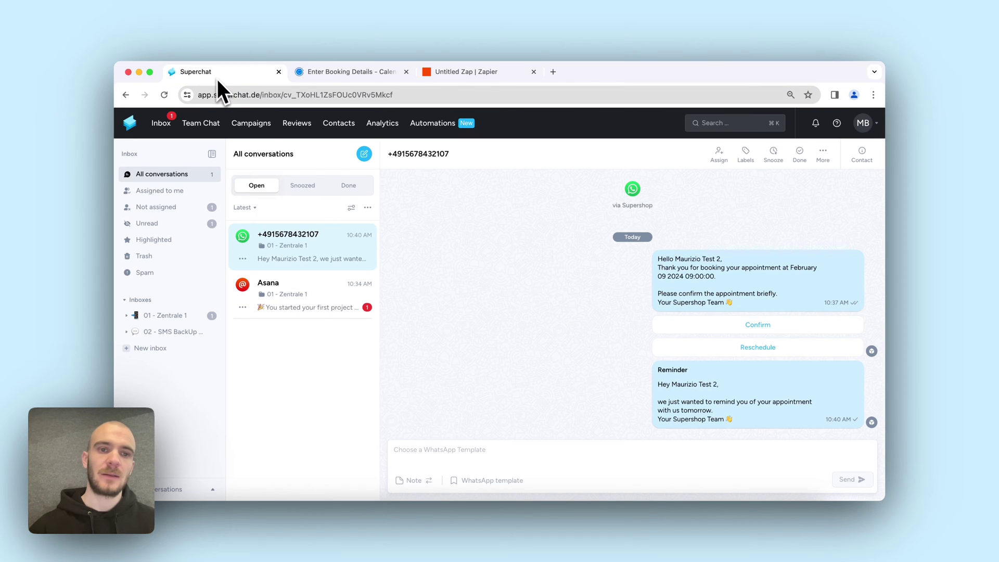
drag(733, 422, 647, 367)
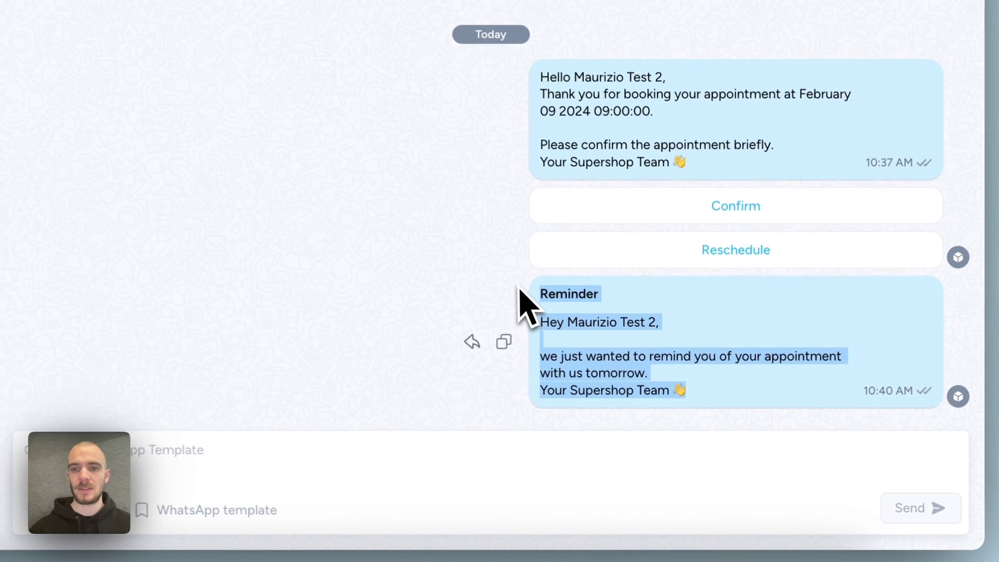
click(513, 290)
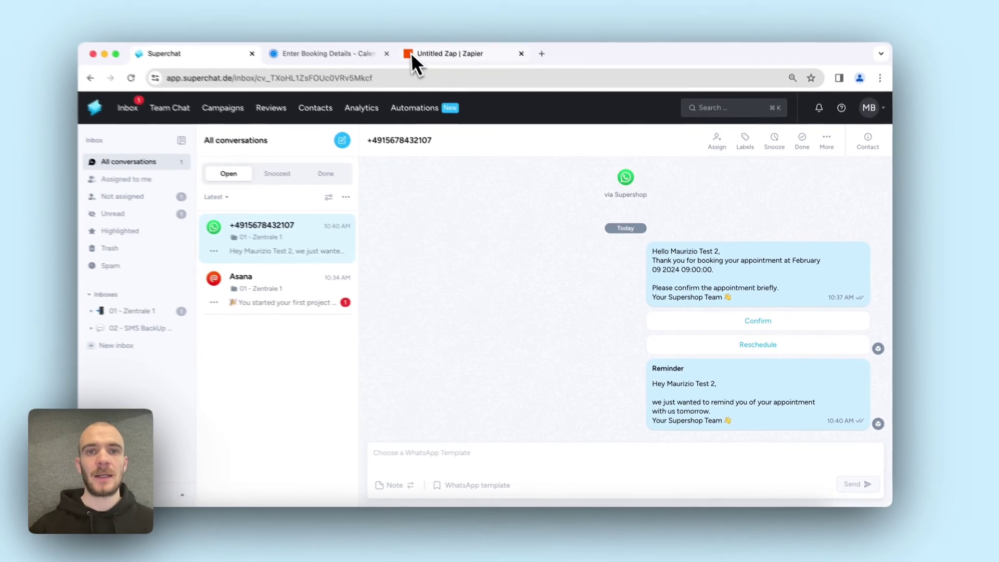
Switch back to Zapier and publish the Zap.
click(429, 73)
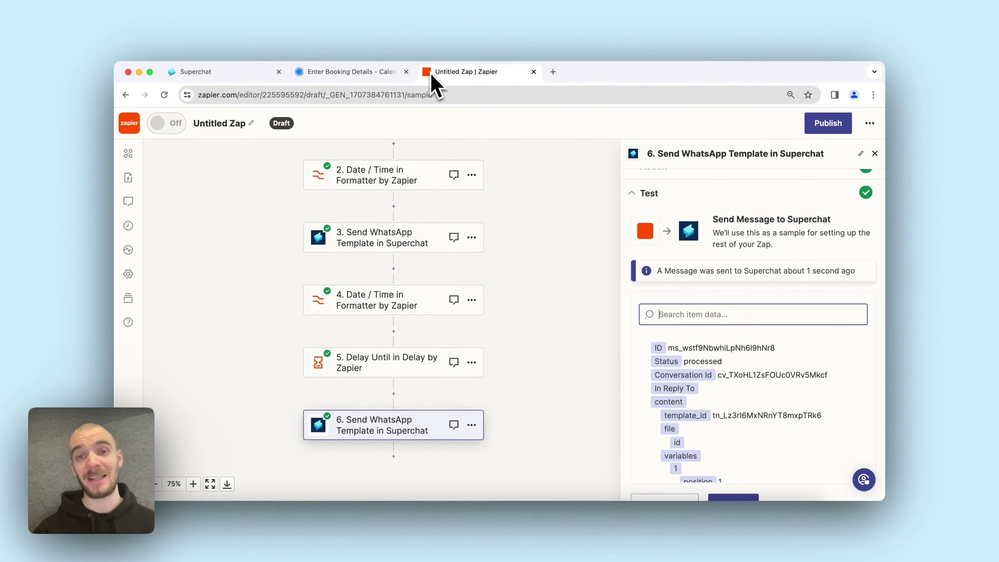
click(828, 125)
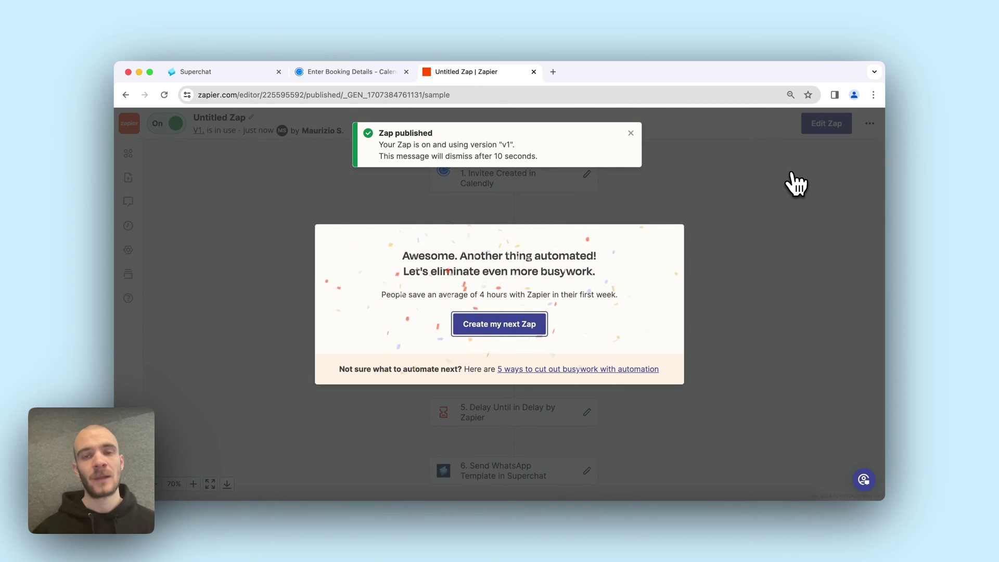
Switch to the Superchat website and log in to the Superchat inbox.
click(381, 81)
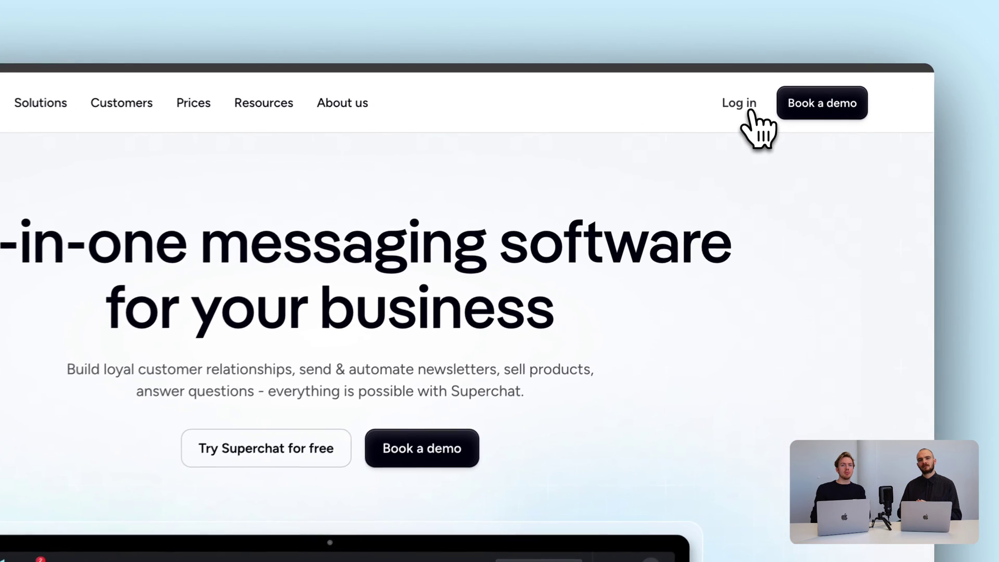
click(751, 112)
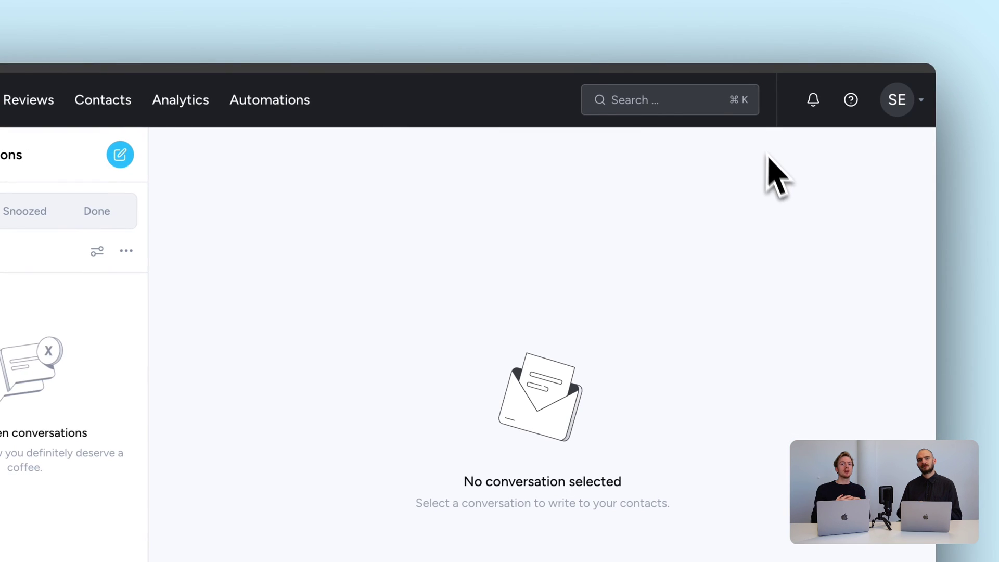